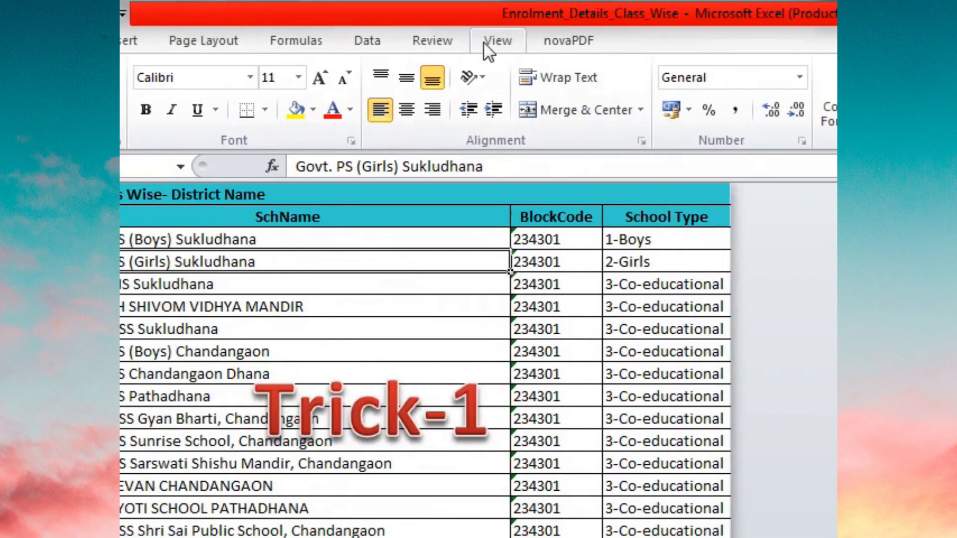
Preview the enrolment sheet in full-screen view and return to the normal window
click(484, 44)
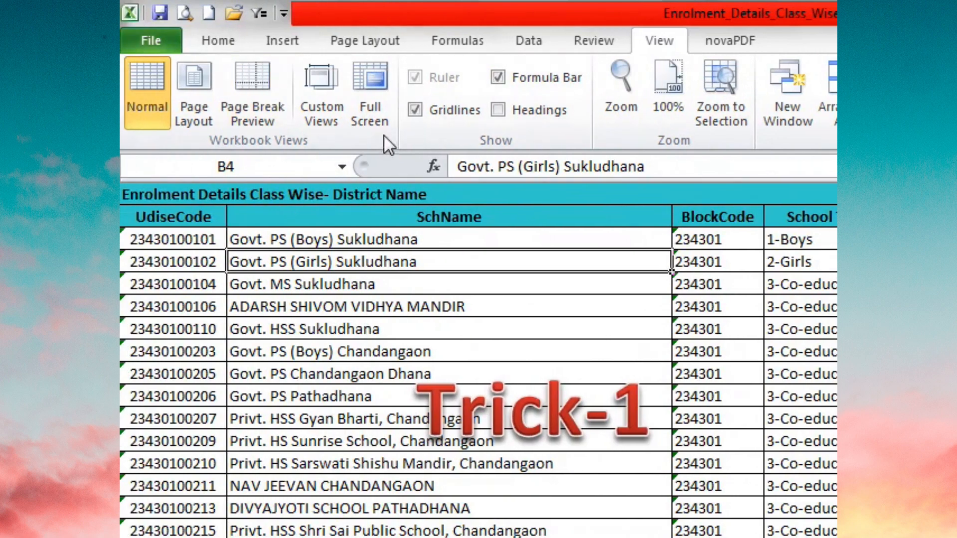
click(372, 92)
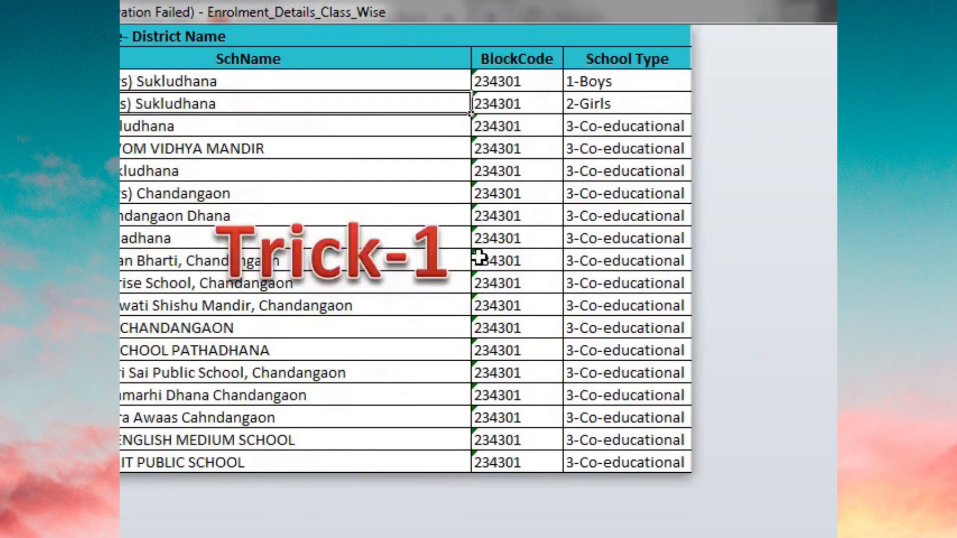
key(Escape)
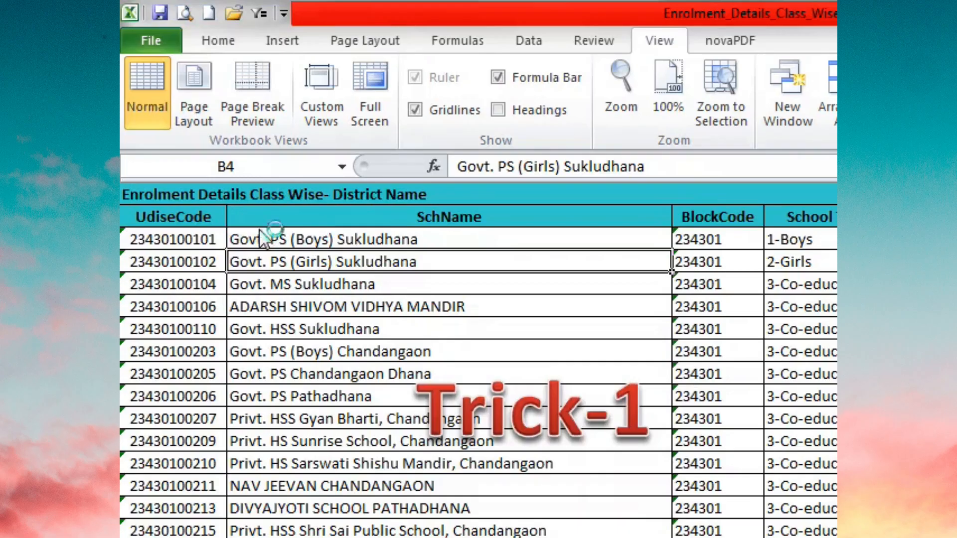
Show the row and column headings on the enrolment sheet
click(226, 32)
click(179, 262)
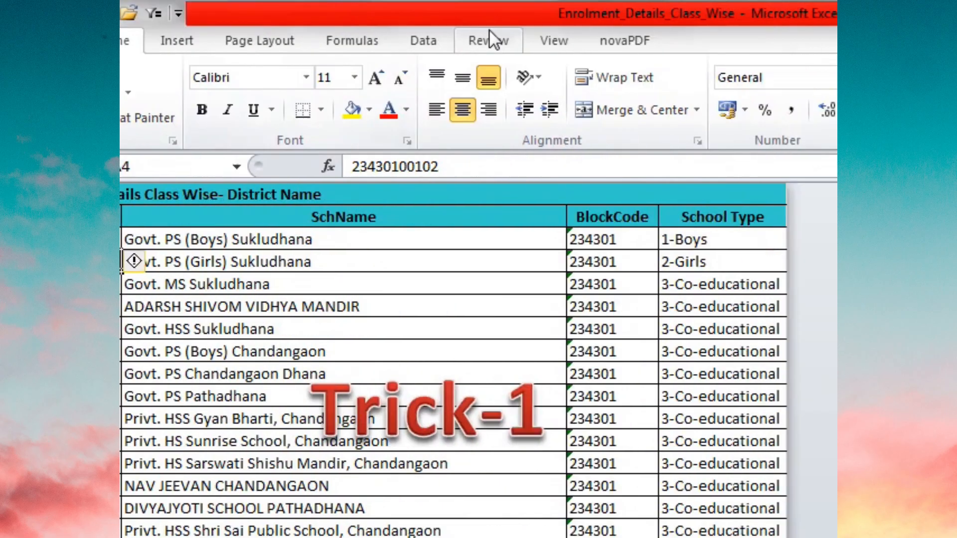
click(490, 40)
click(553, 40)
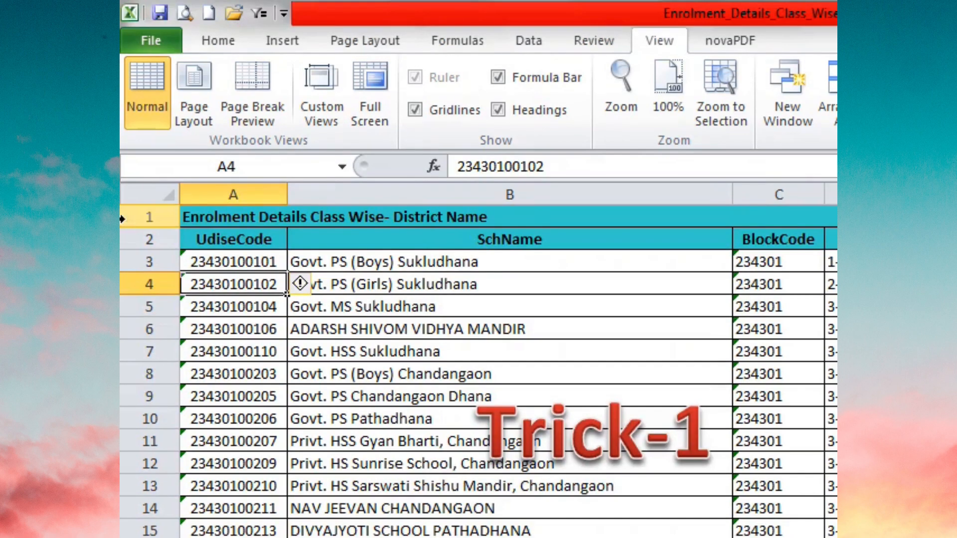
Select the entire enrolment sheet and unhide all its hidden columns
click(159, 196)
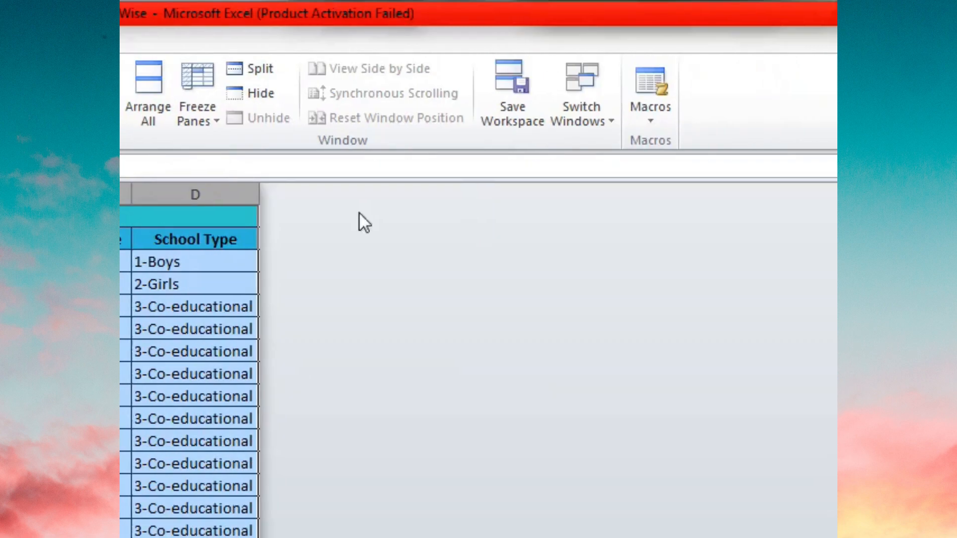
right_click(474, 194)
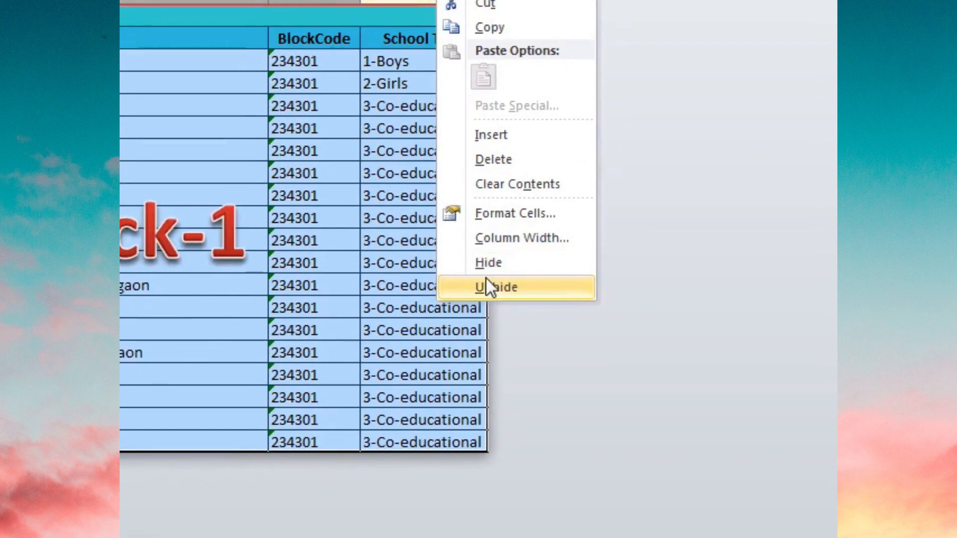
click(526, 486)
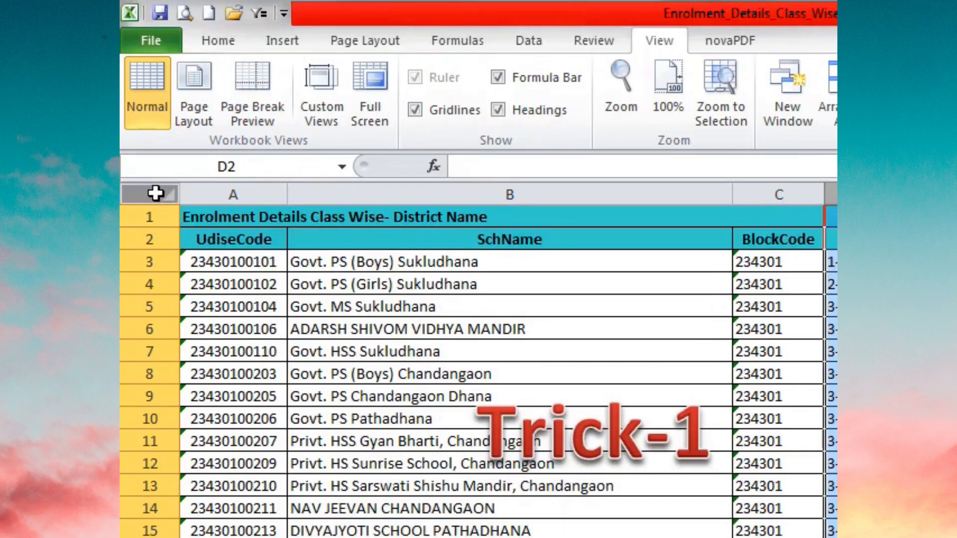
Select the entire sheet, unhide all its hidden rows, and select cell A22 below the table
click(155, 193)
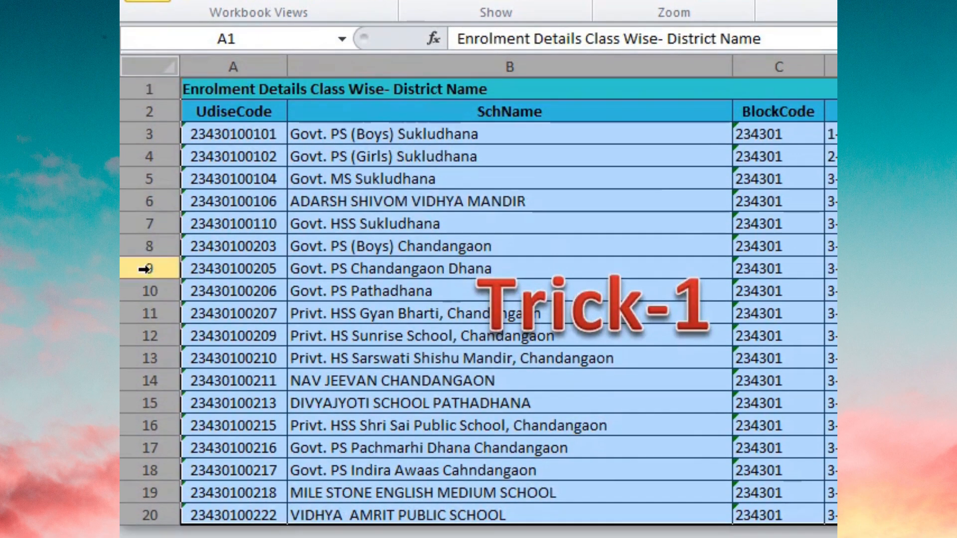
right_click(145, 269)
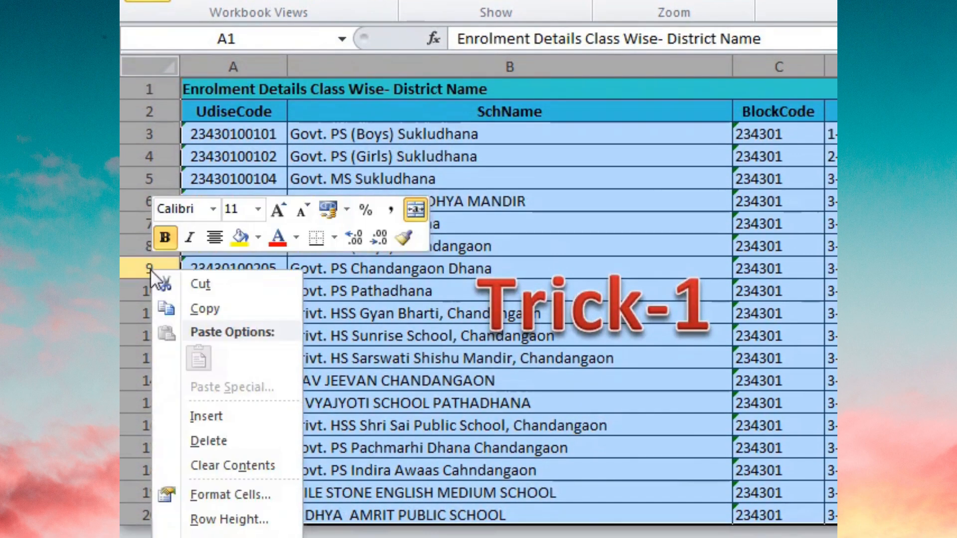
click(250, 373)
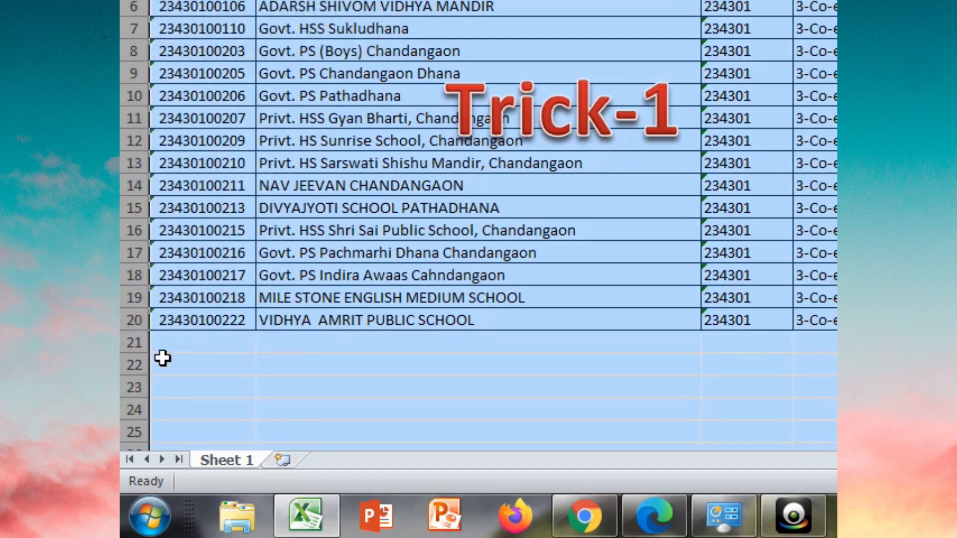
click(163, 358)
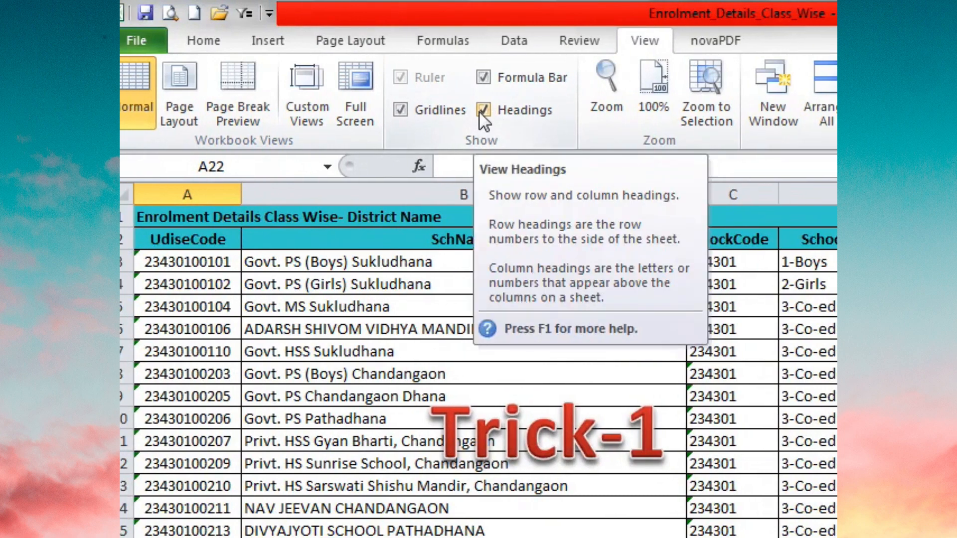
Turn the row and column headings off and back on, and preview the sheet in full screen
click(483, 110)
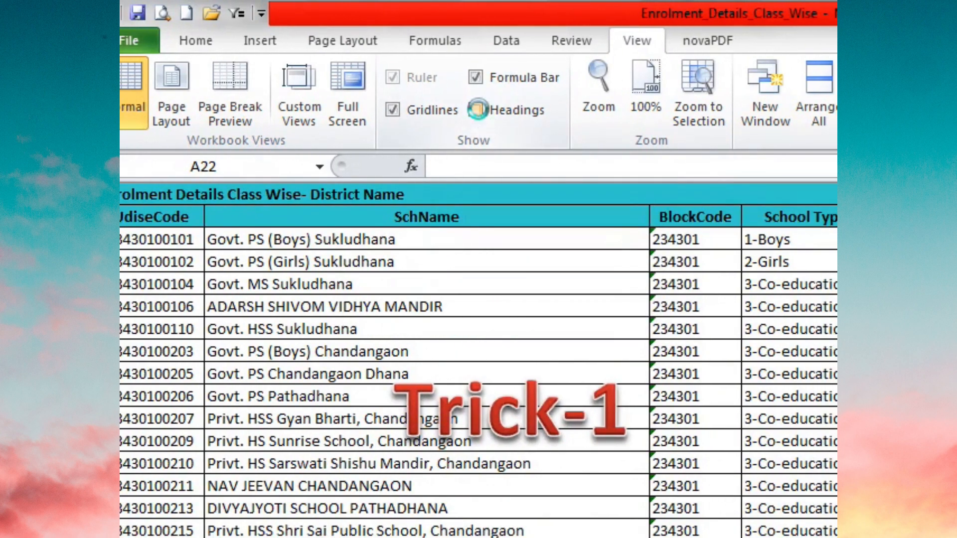
click(481, 110)
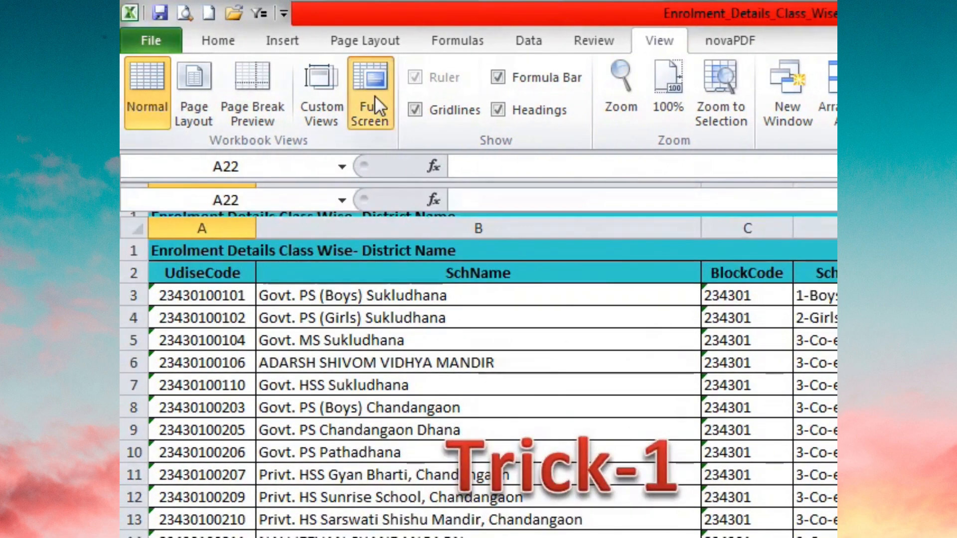
click(375, 96)
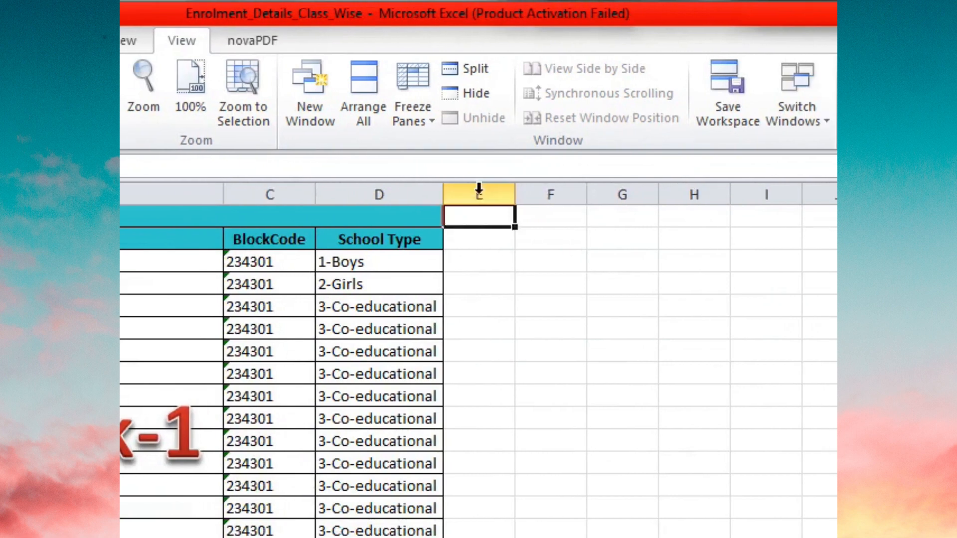
Hide all unused columns from column E to the last column of the sheet
click(448, 156)
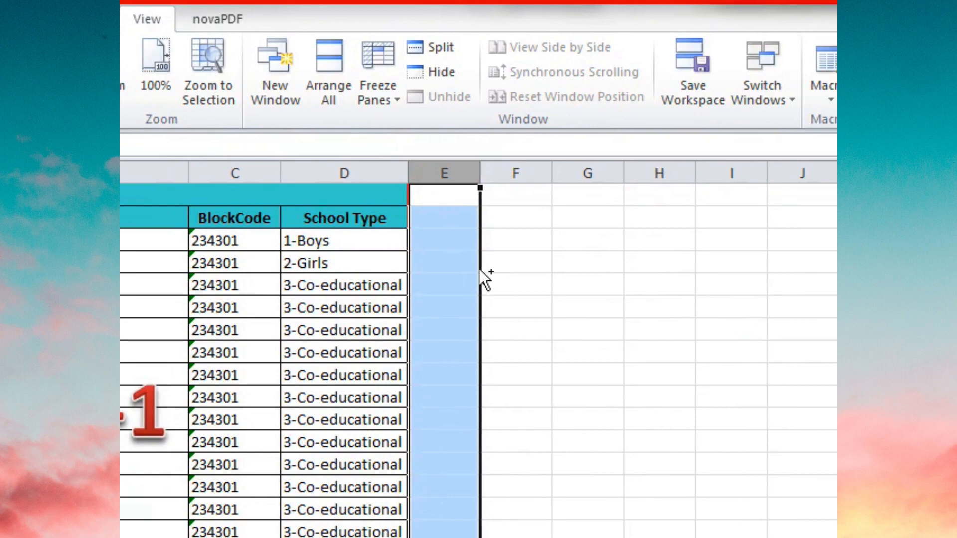
key(ctrl+shift+Right)
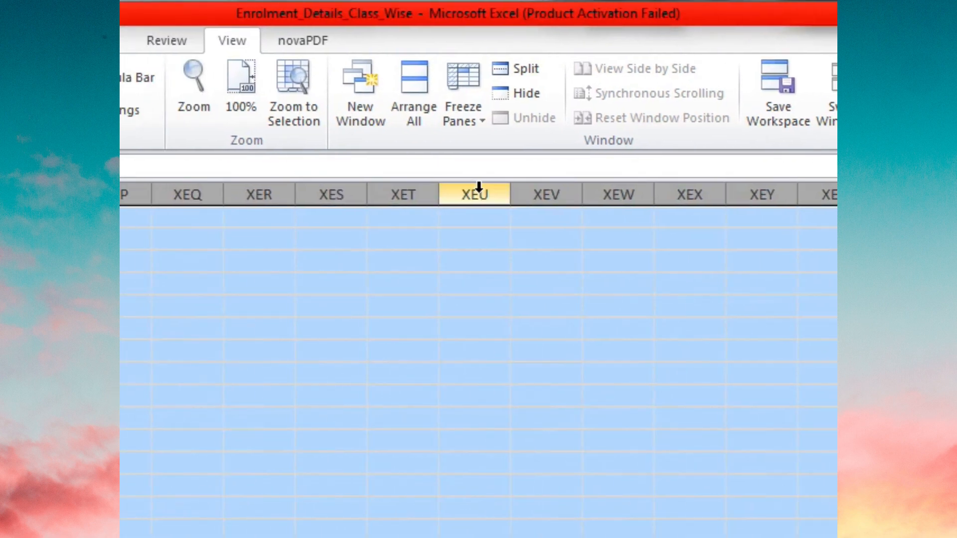
right_click(479, 189)
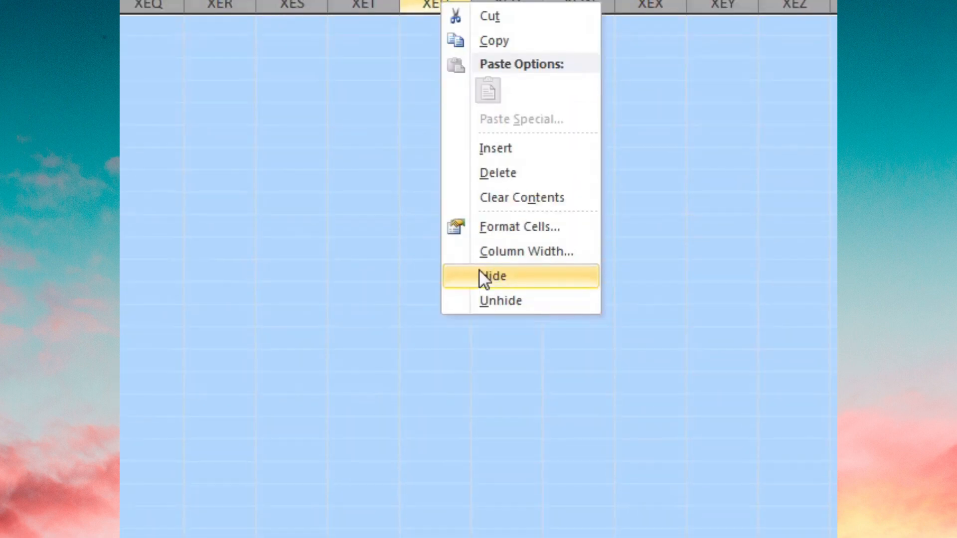
click(518, 464)
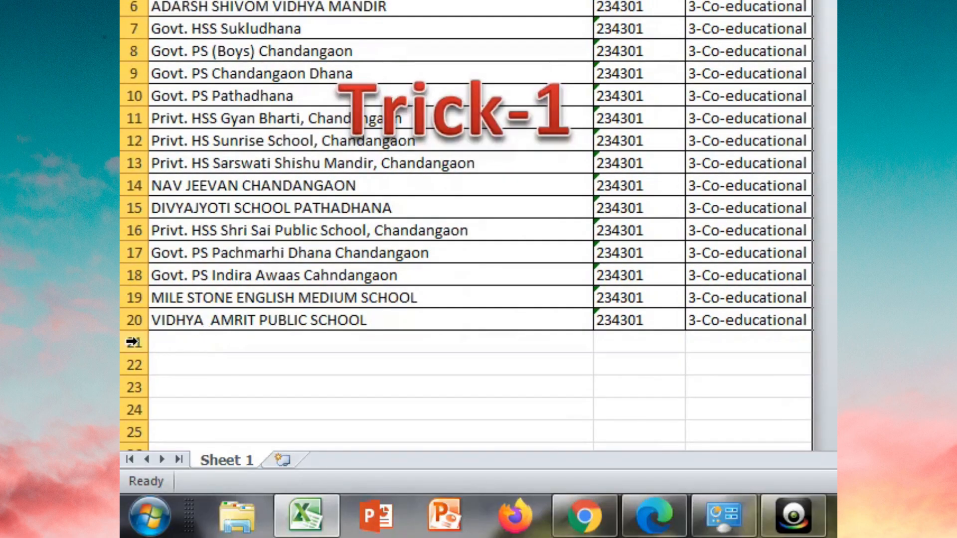
Hide all unused rows from row 21 to the end of the sheet and show it in full-screen view
click(132, 342)
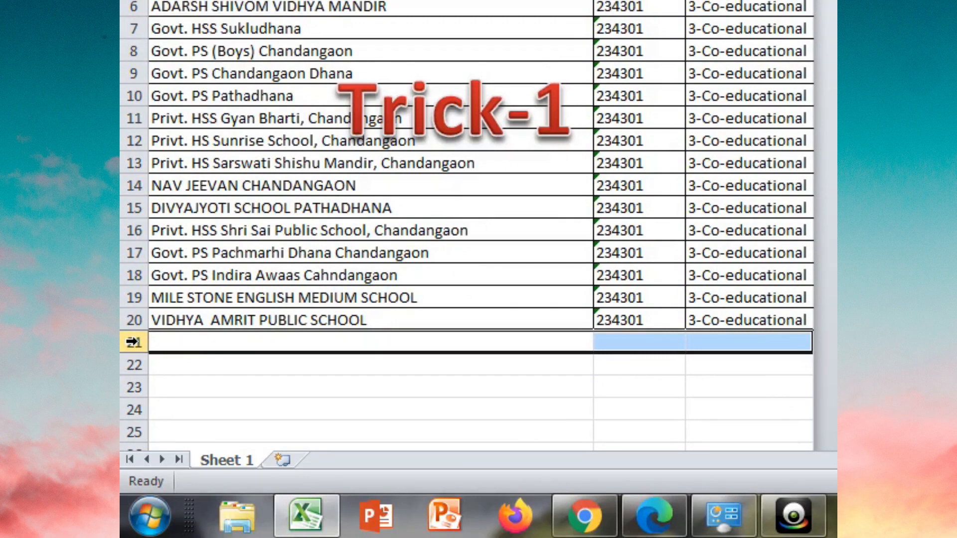
key(ctrl+shift+Down)
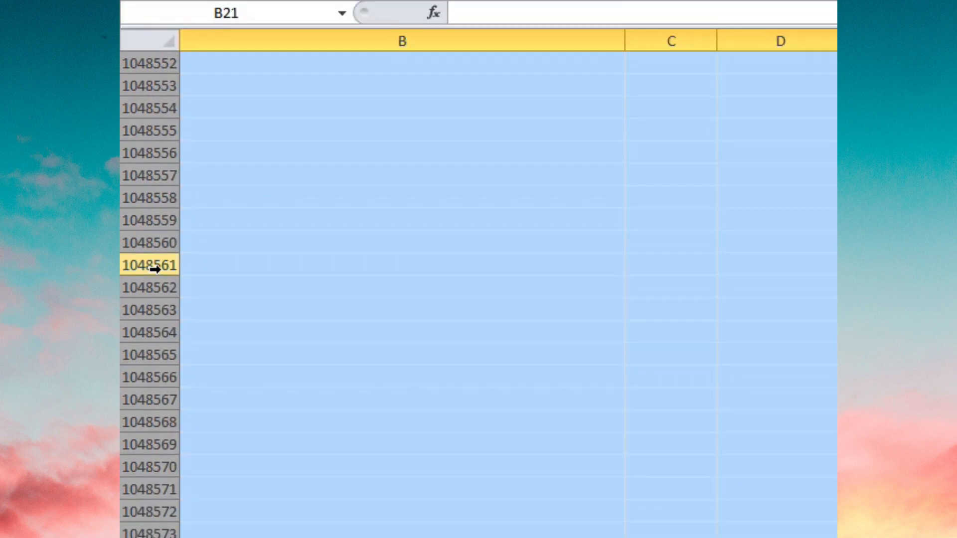
right_click(160, 269)
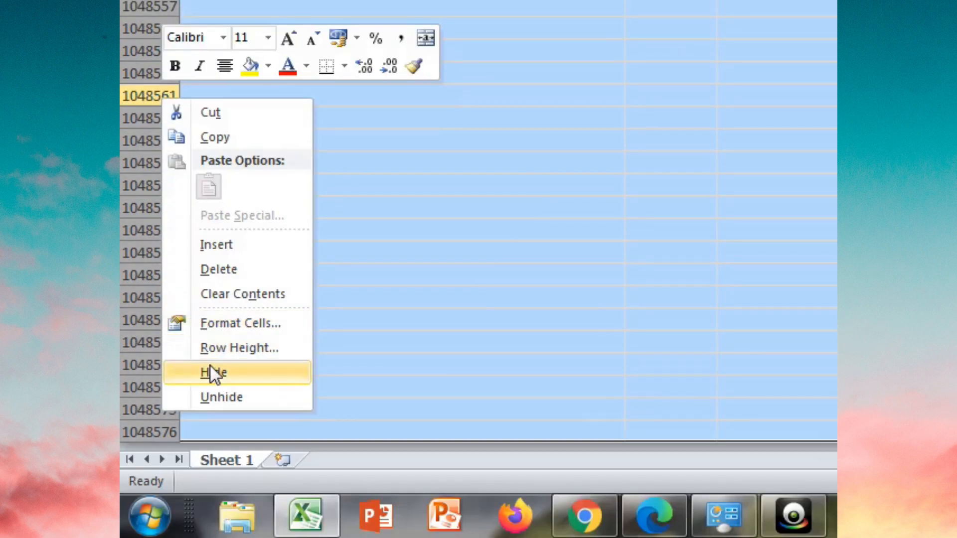
click(210, 368)
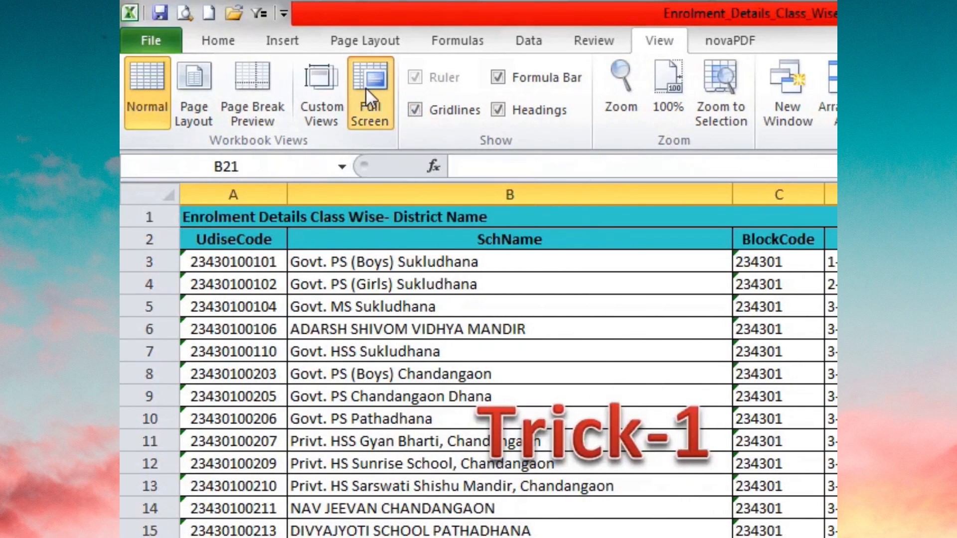
click(366, 88)
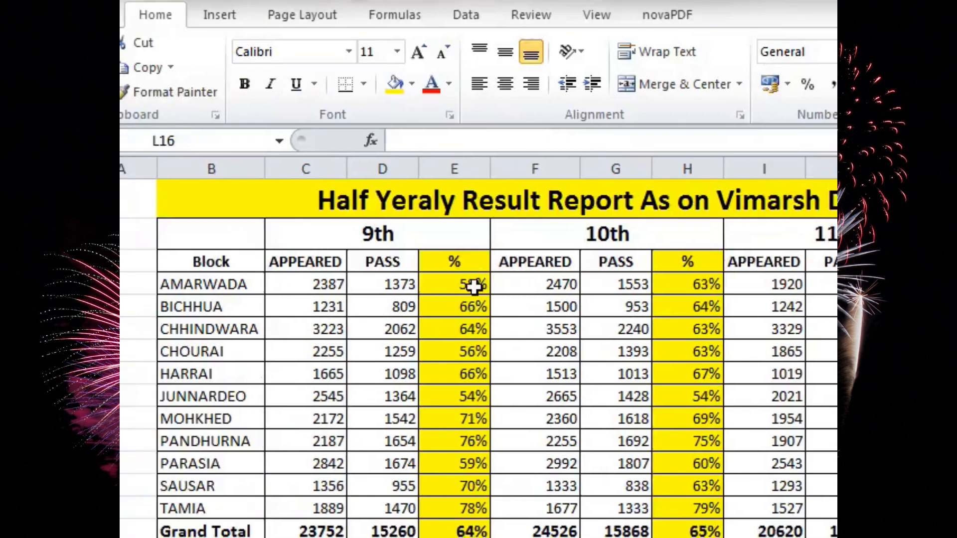
Arrange the open HalfYrResult__reportDec2021 and Book4 workbook windows vertically, side by side
click(535, 396)
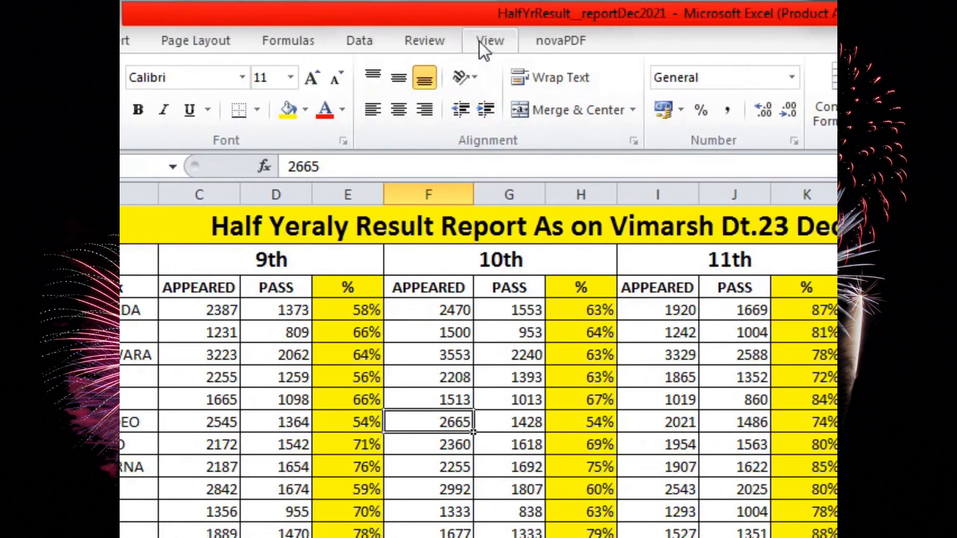
click(481, 41)
click(467, 100)
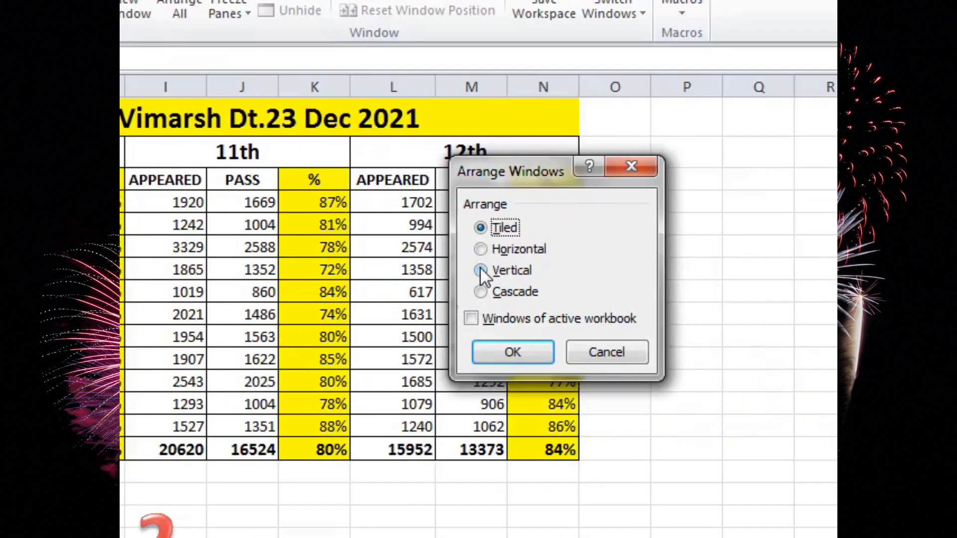
click(485, 274)
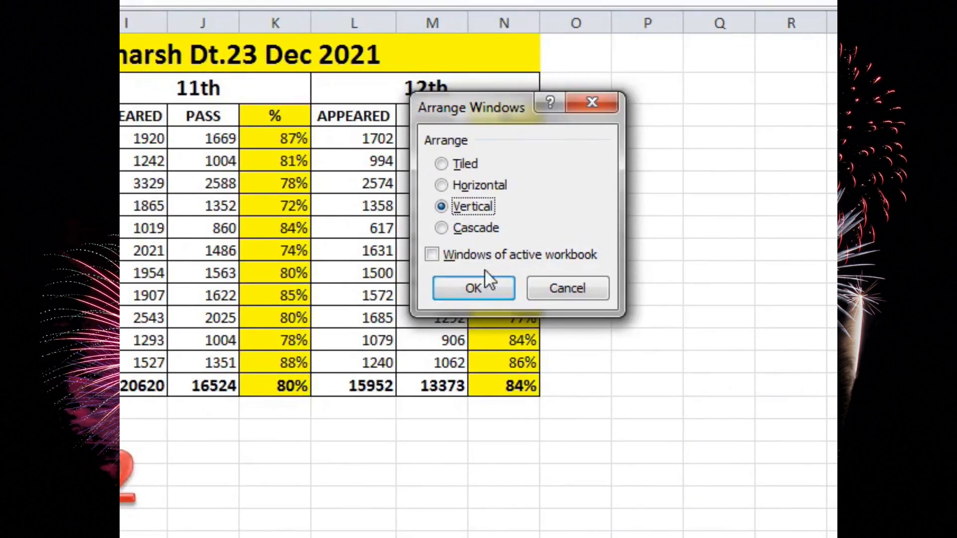
click(479, 270)
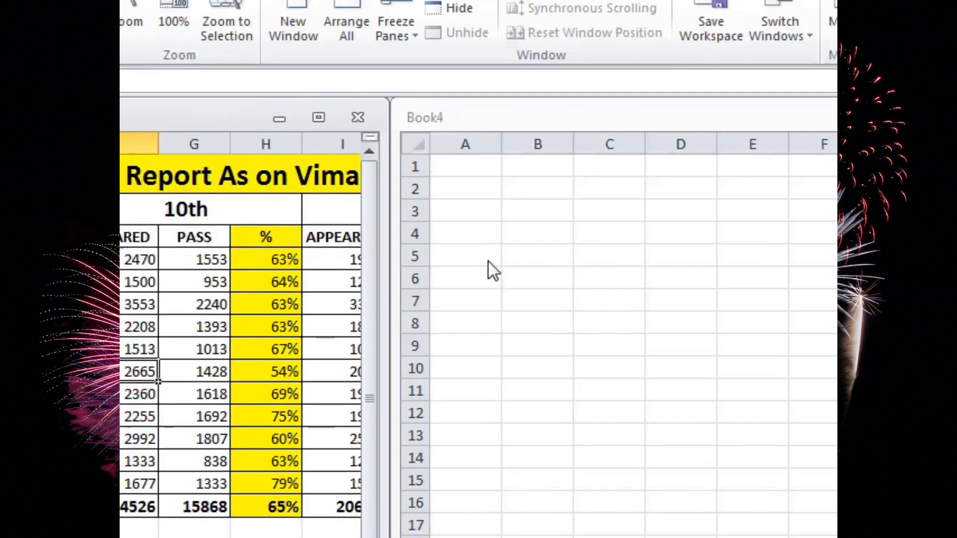
Activate the HalfYrResult__reportDec2021 and Book4 windows in turn to compare them side by side
click(280, 145)
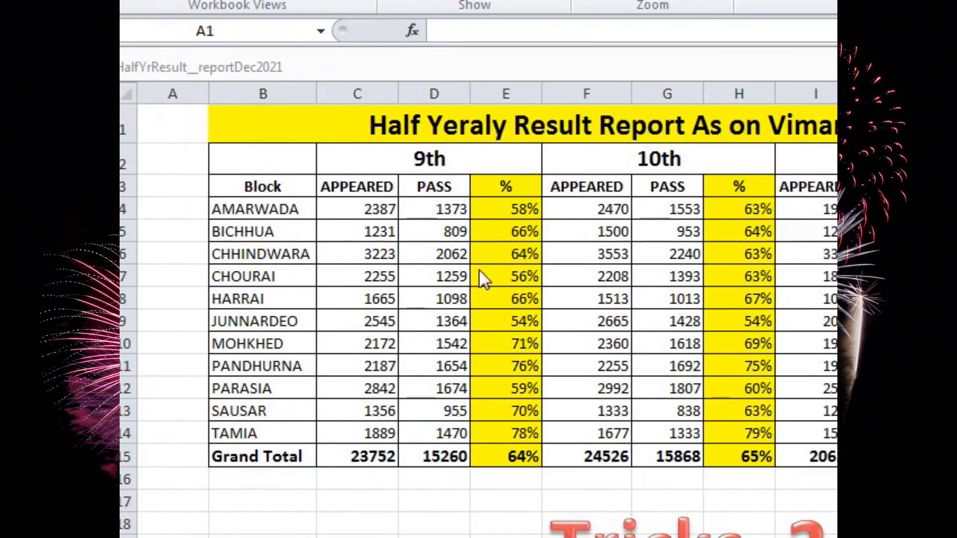
click(435, 203)
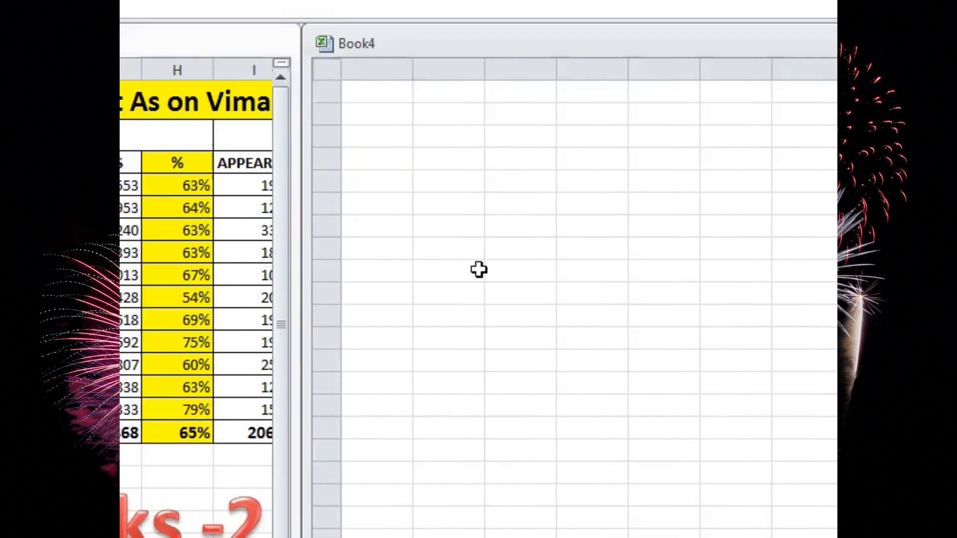
click(479, 269)
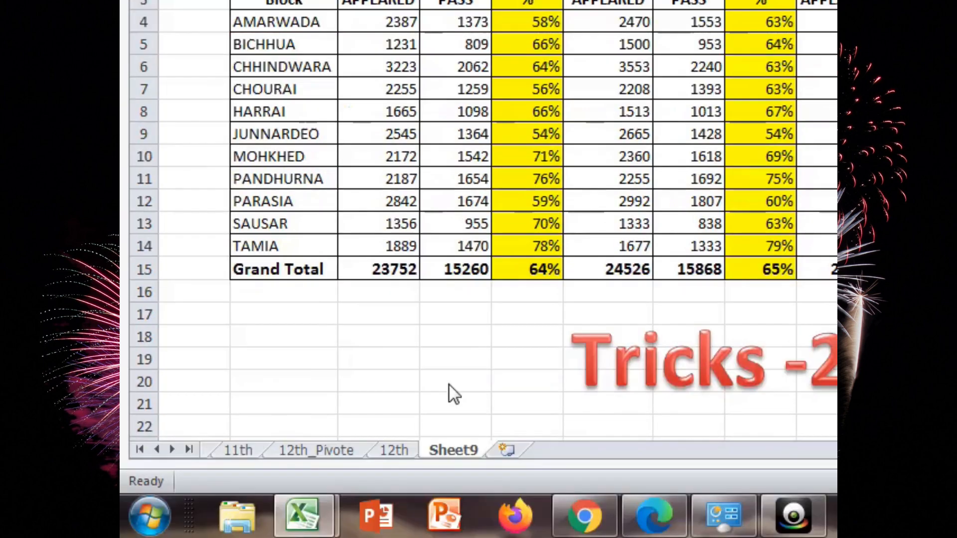
Move Sheet9 from the HalfYrResult__reportDec2021 workbook into Book4, between Sheet1 and Sheet2
click(441, 454)
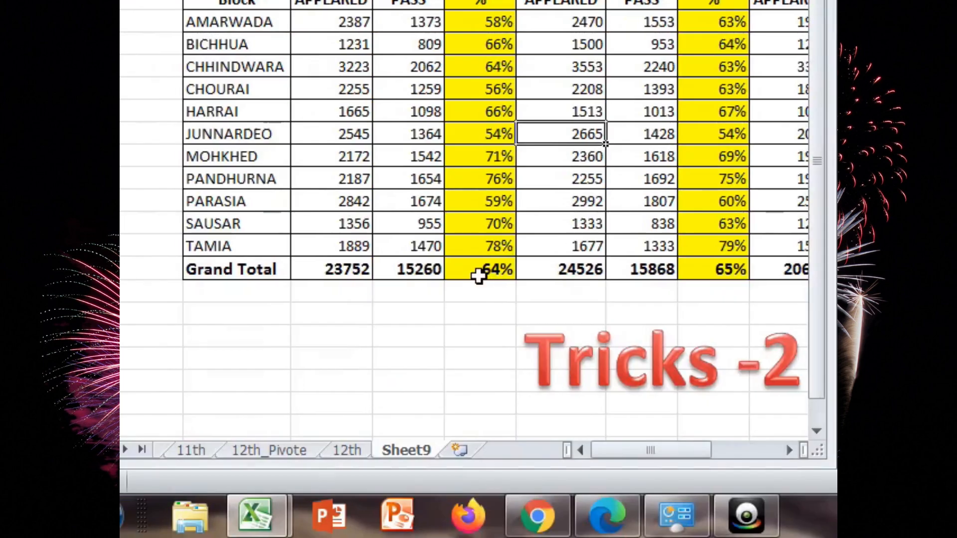
click(456, 449)
click(527, 359)
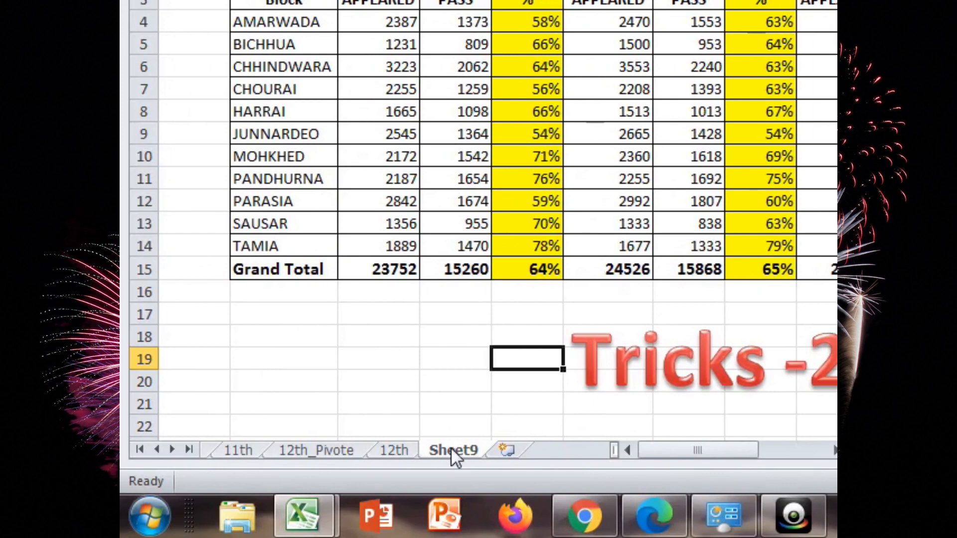
drag(450, 448, 956, 314)
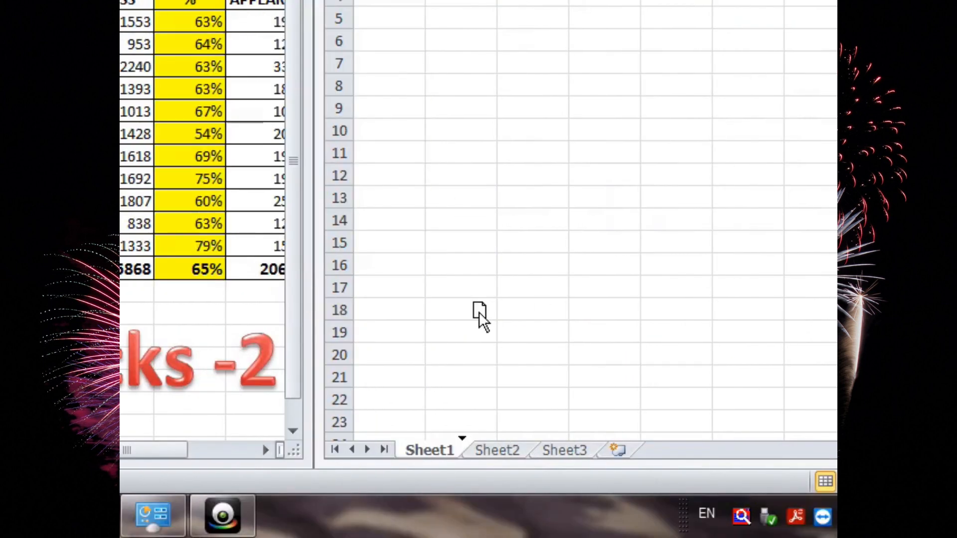
drag(479, 317, 484, 309)
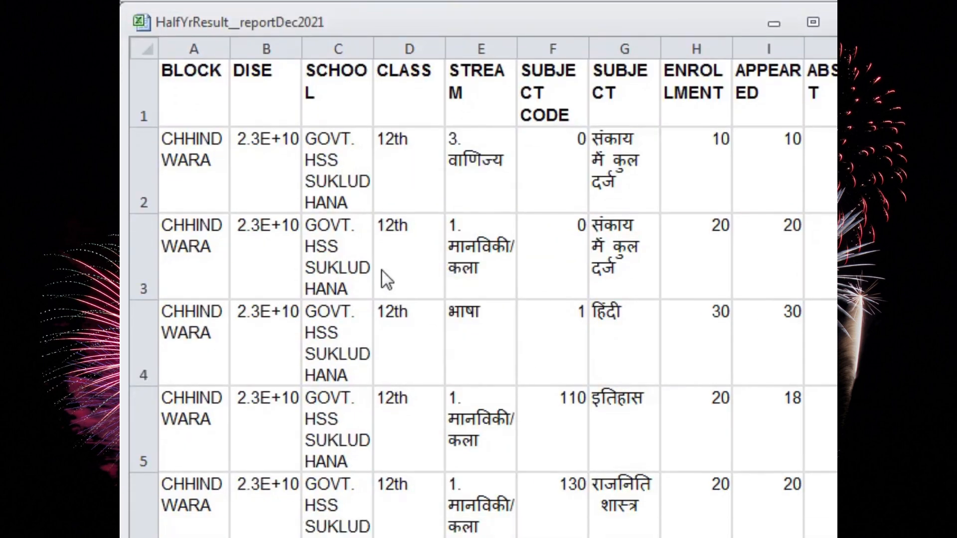
Activate the Book4 window containing the moved Sheet9 and maximize it
key(ctrl+a)
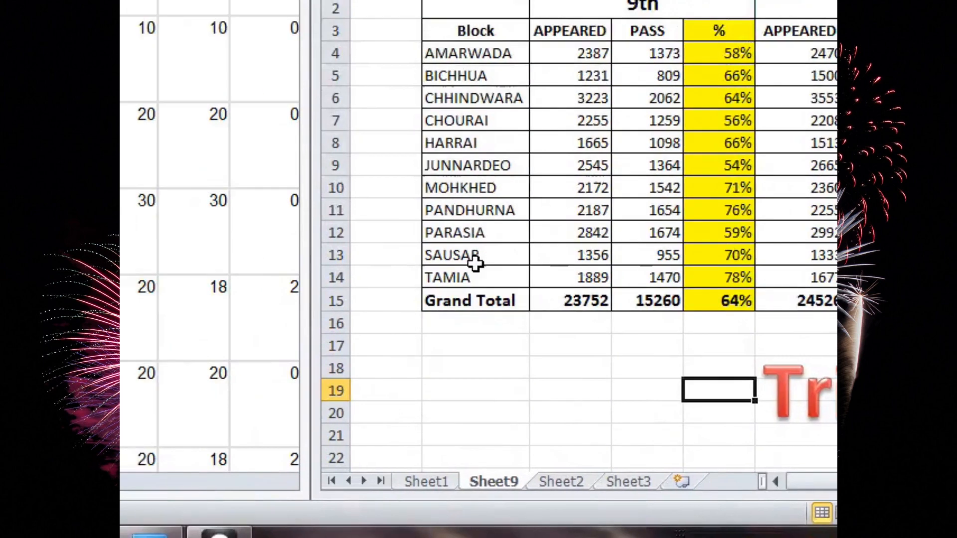
click(586, 156)
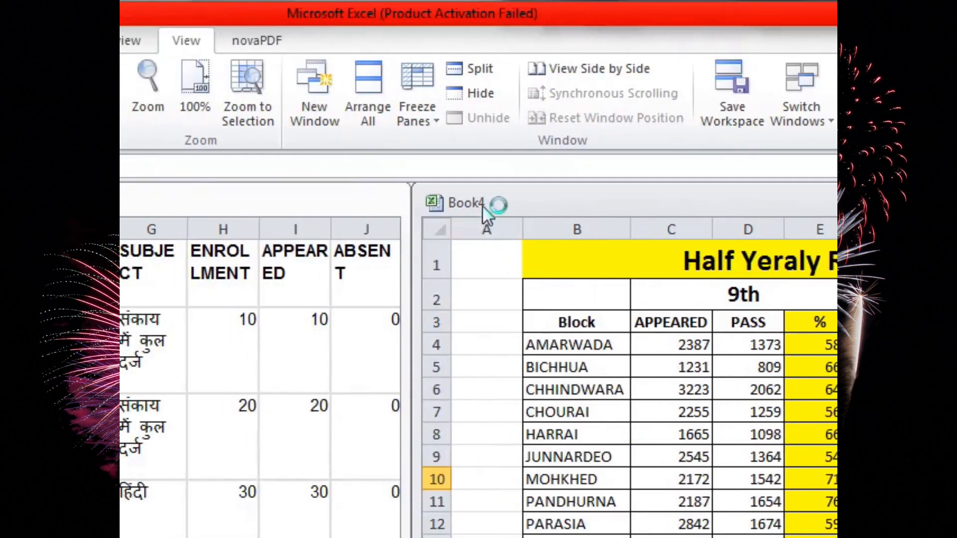
double_click(150, 101)
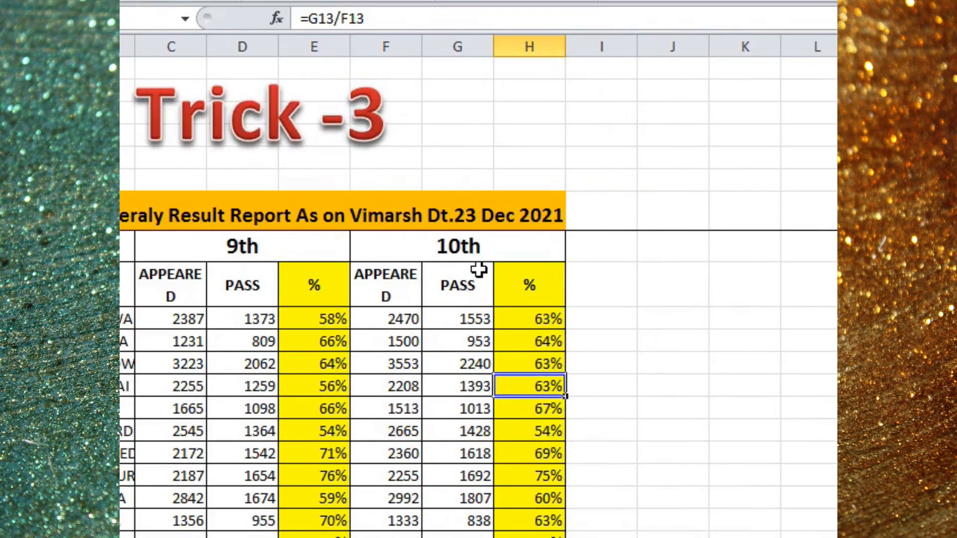
Examine the sheet's 9th and 10th class report table and the separate 11th and 12th class table far below it
scroll(512, 265, down, 4)
scroll(478, 269, up, 4)
scroll(479, 270, down, 8)
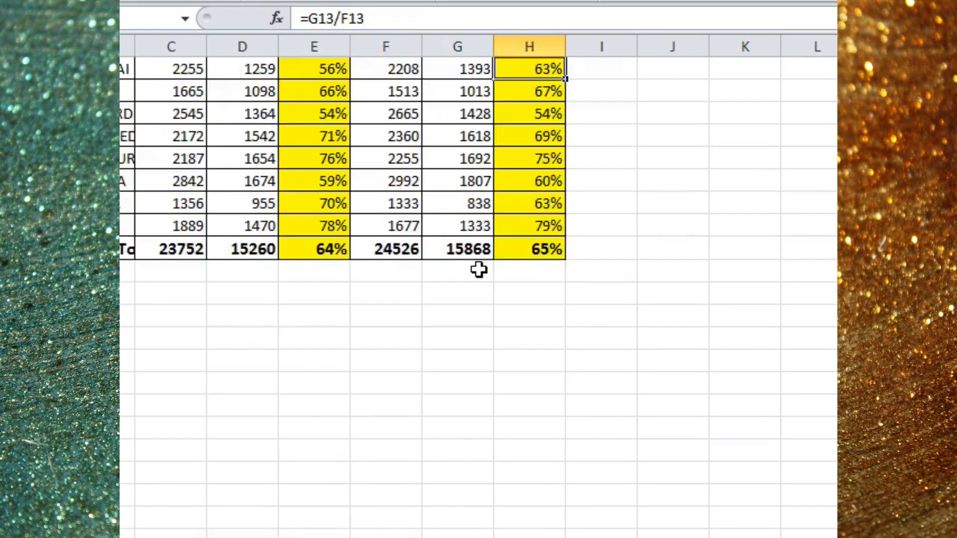
scroll(479, 270, down, 8)
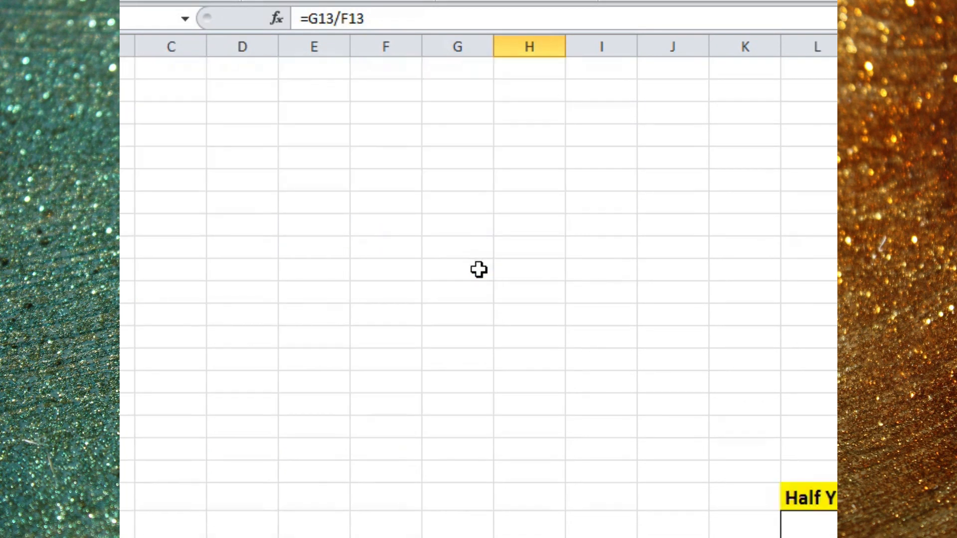
scroll(704, 296, up, 3)
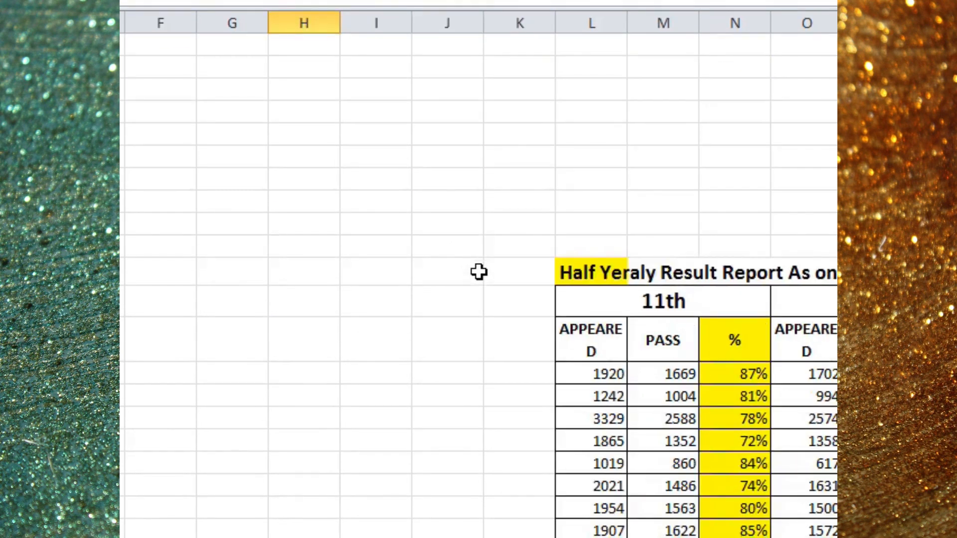
scroll(479, 272, up, 4)
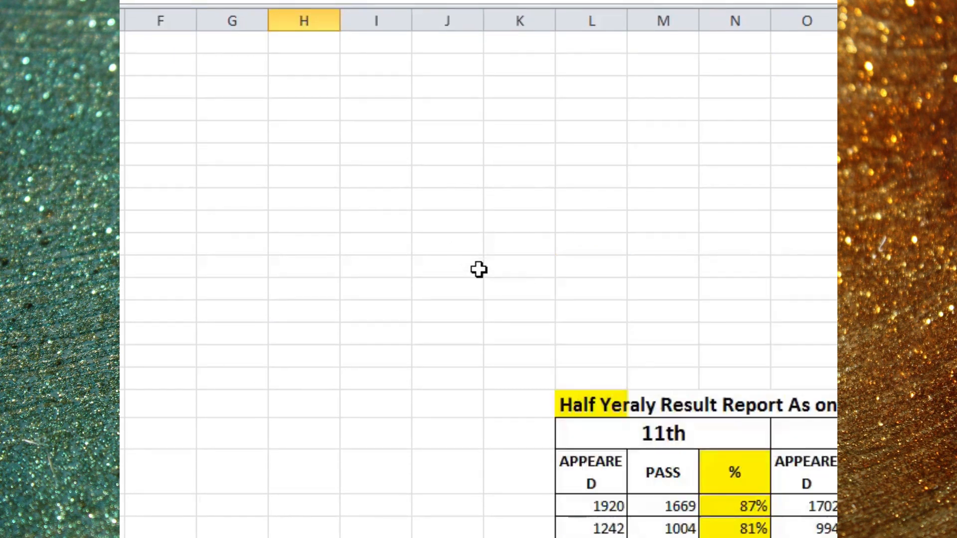
scroll(479, 270, up, 8)
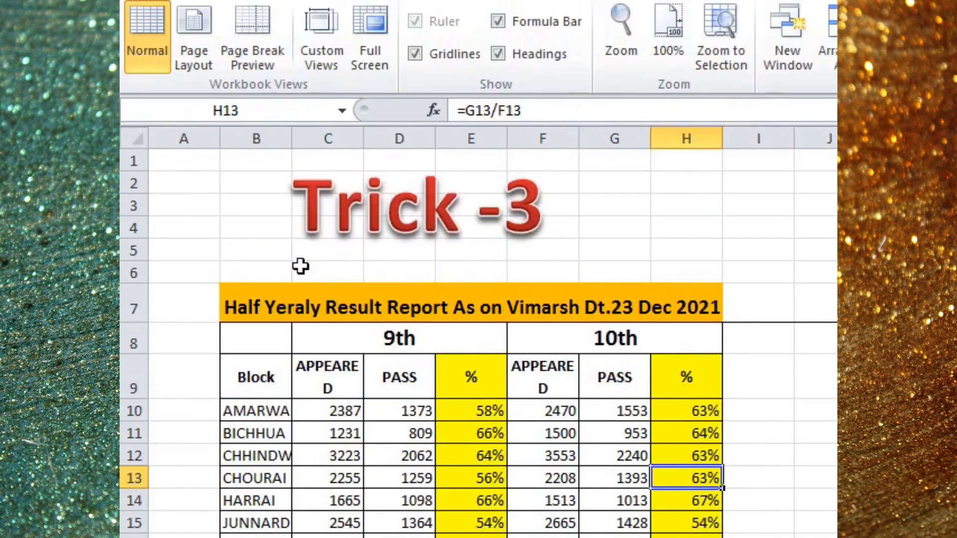
click(314, 271)
click(823, 481)
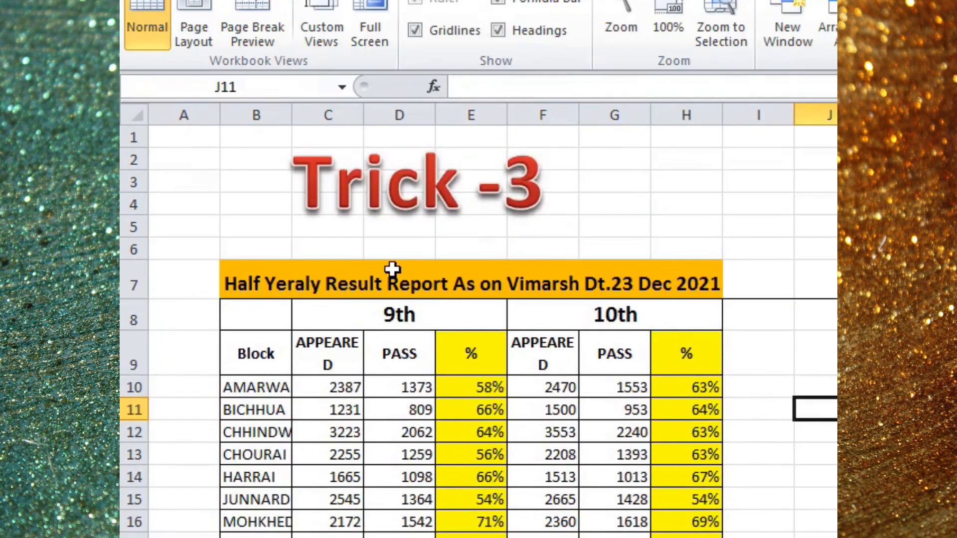
click(395, 230)
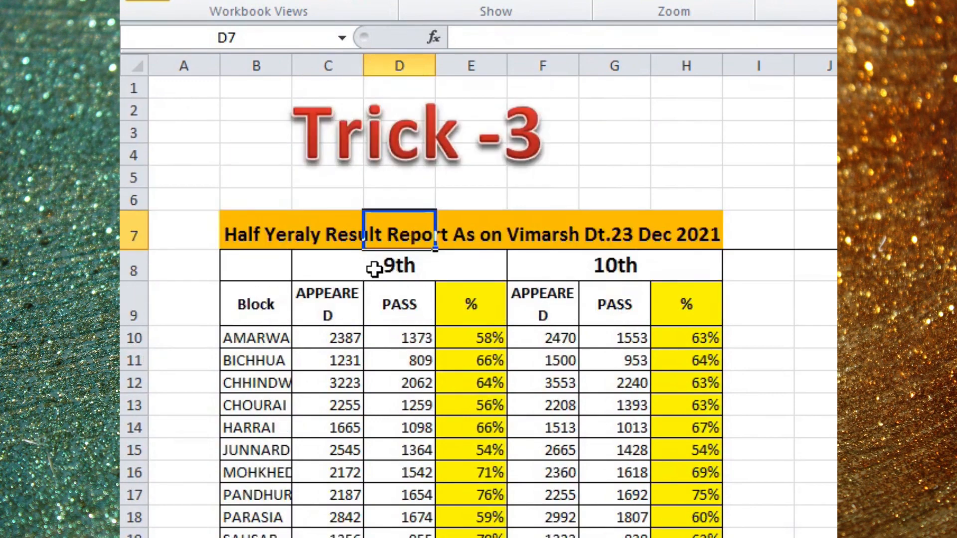
scroll(374, 269, down, 4)
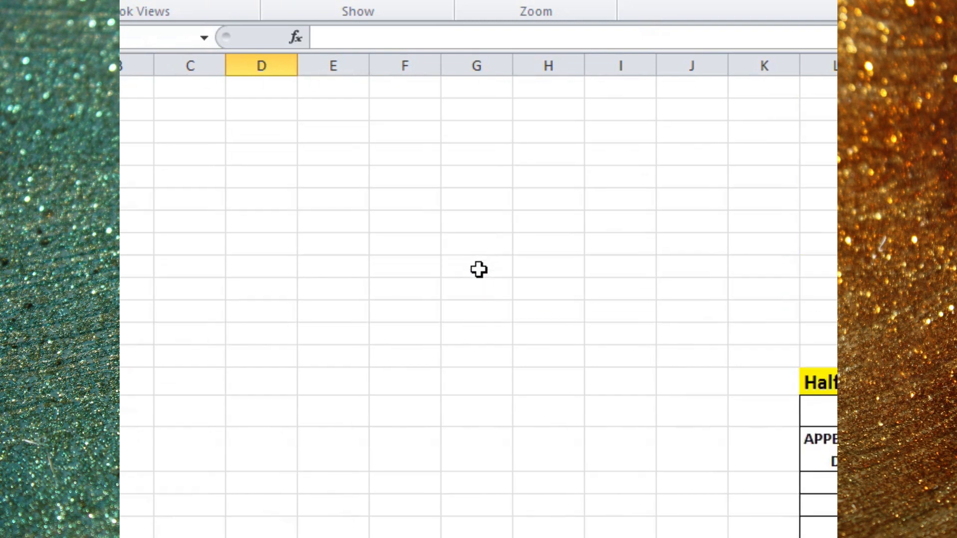
scroll(479, 269, up, 3)
scroll(479, 269, up, 3)
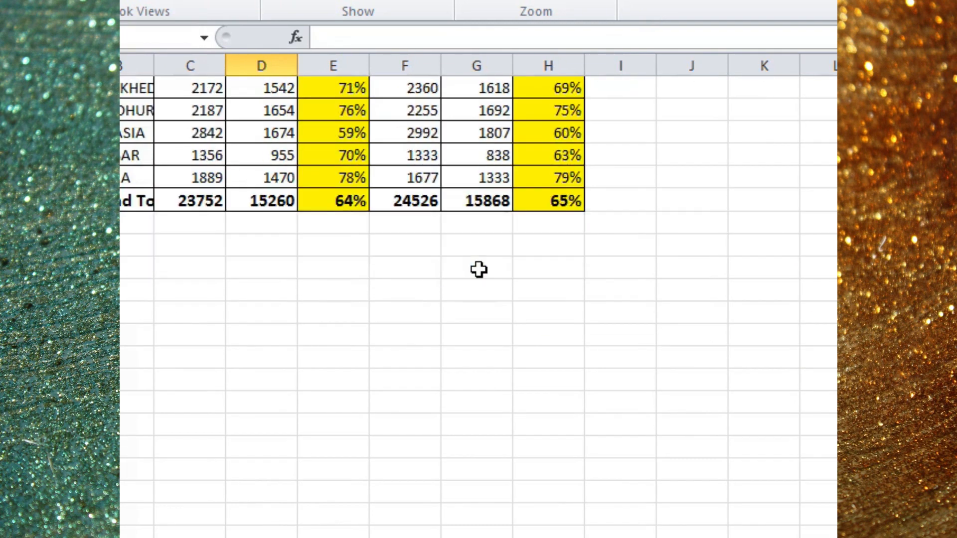
scroll(478, 269, up, 4)
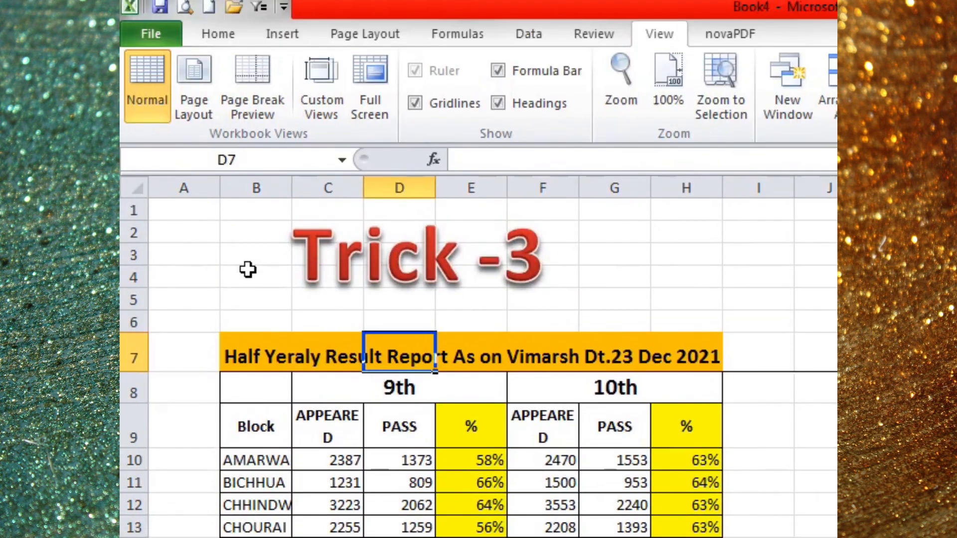
click(248, 269)
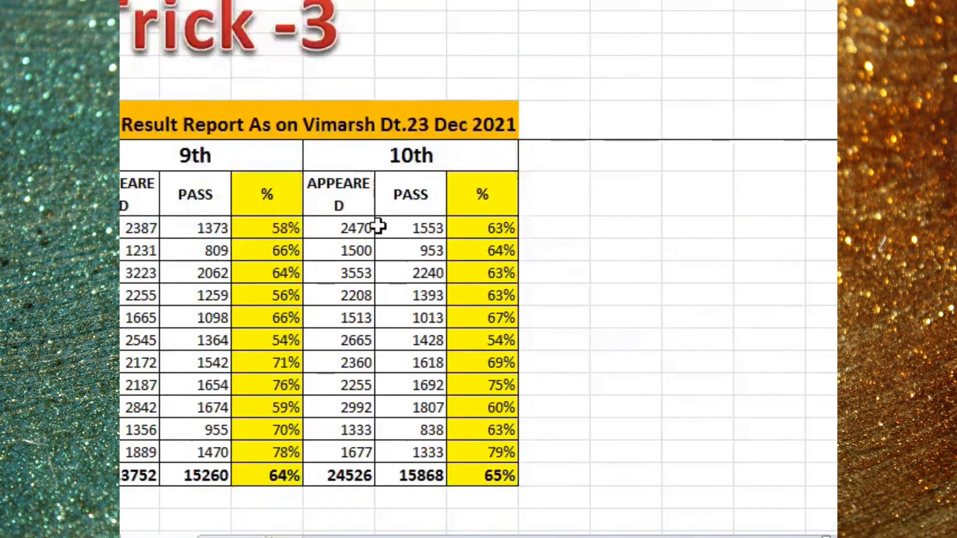
click(548, 430)
click(450, 354)
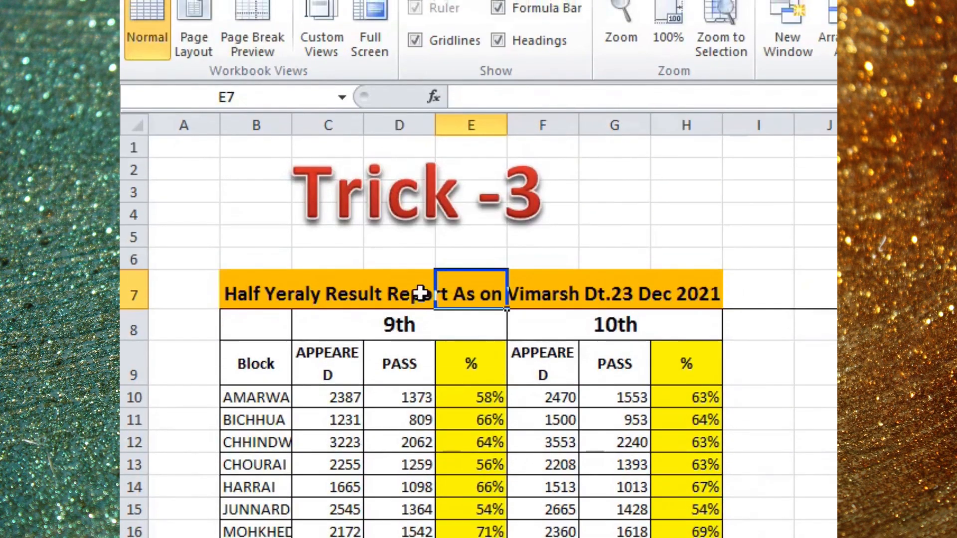
scroll(458, 294, down, 10)
scroll(478, 269, down, 8)
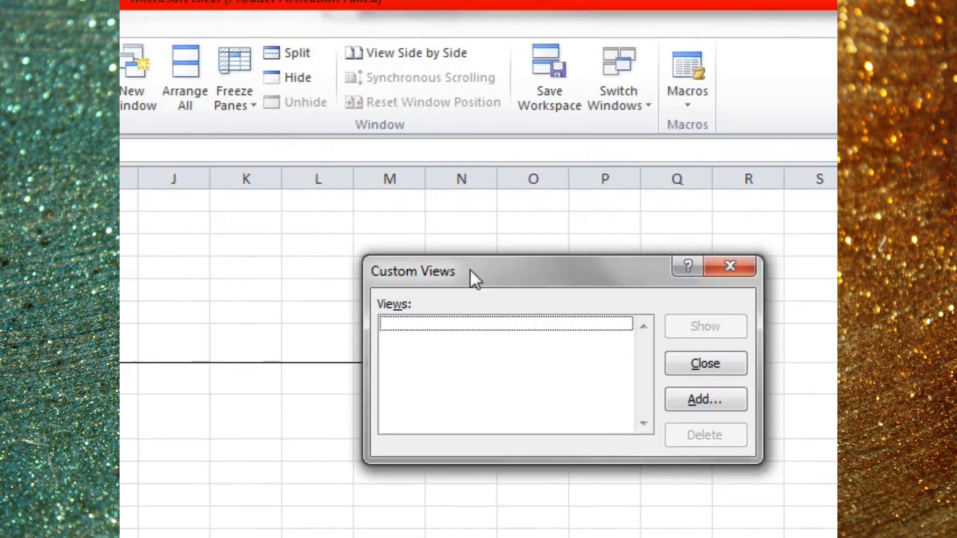
drag(629, 161, 571, 172)
drag(462, 271, 437, 271)
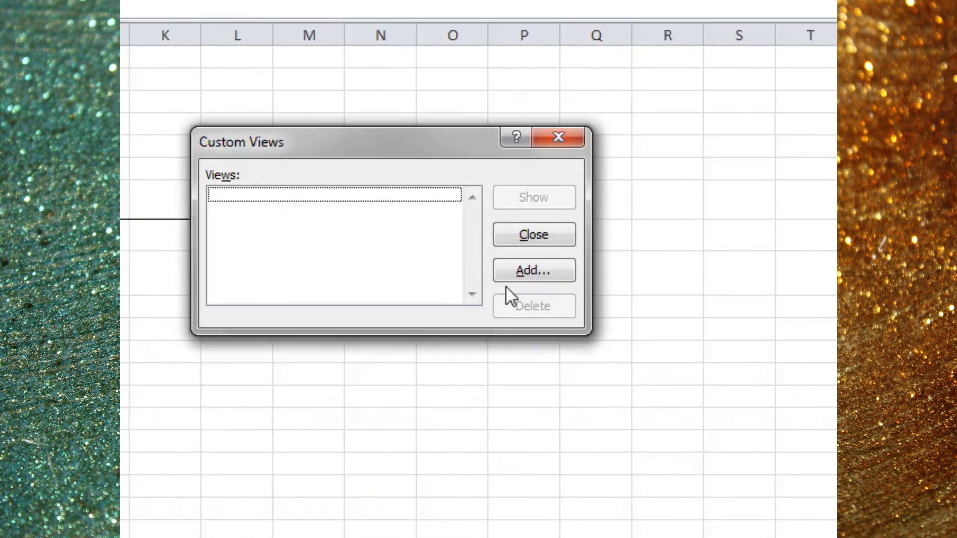
click(540, 272)
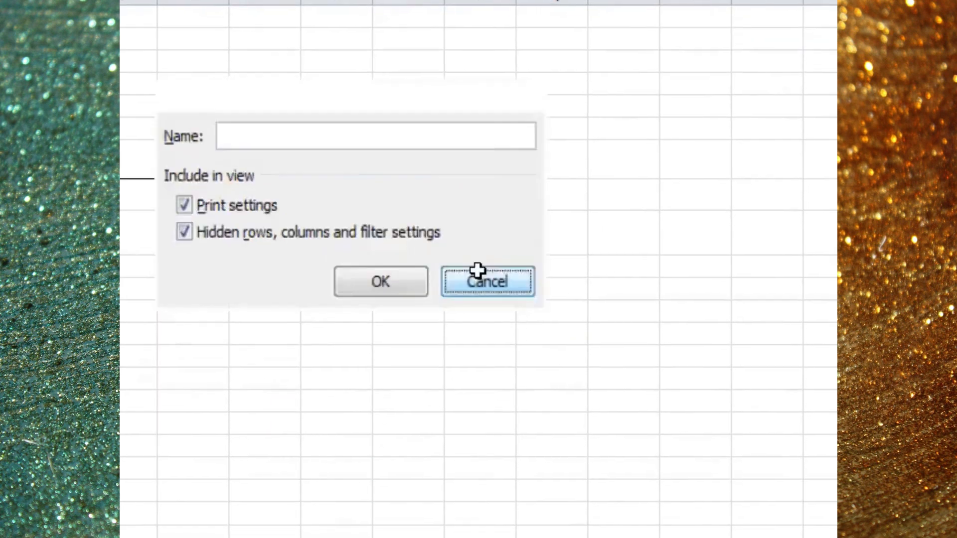
click(429, 244)
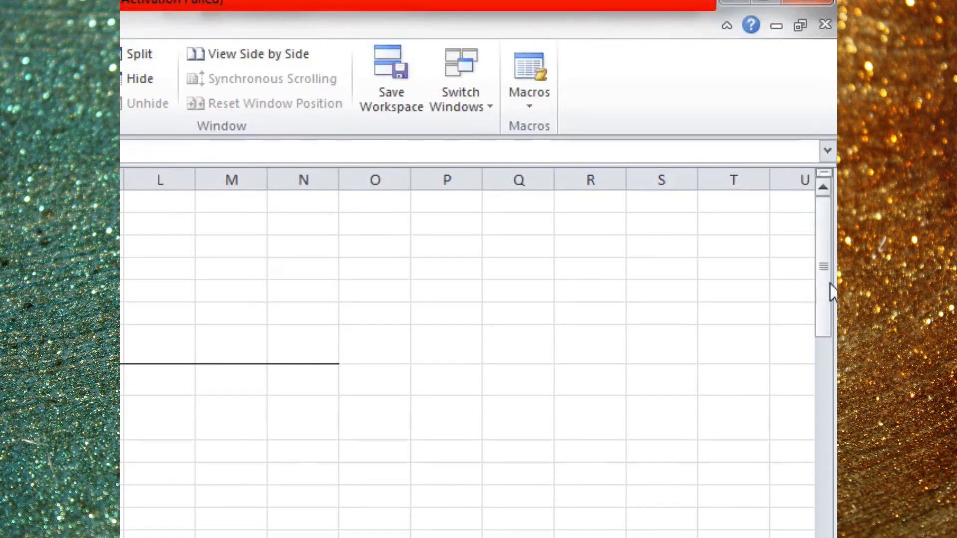
Select the 11th and 12th class result table starting at L75 and add a custom view named Data1
drag(831, 292, 832, 537)
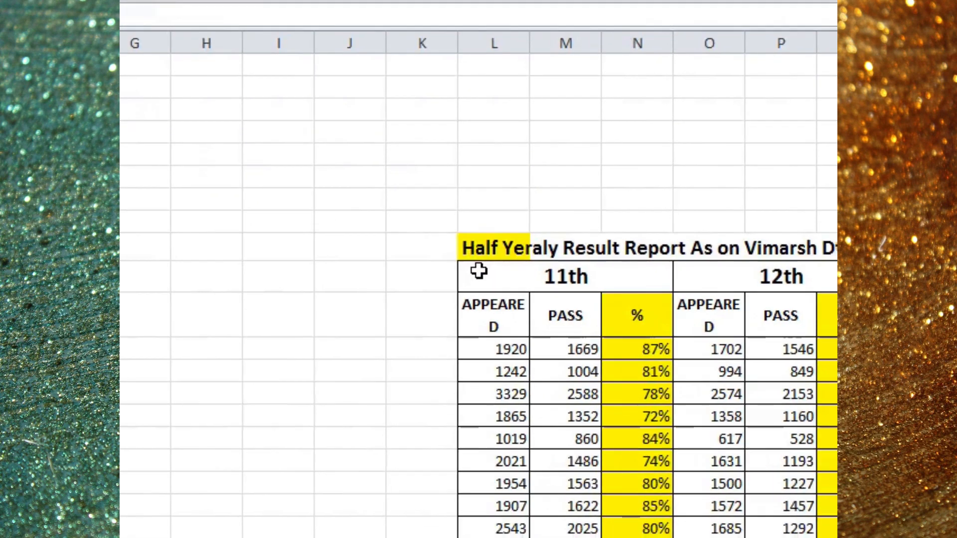
drag(141, 97, 528, 425)
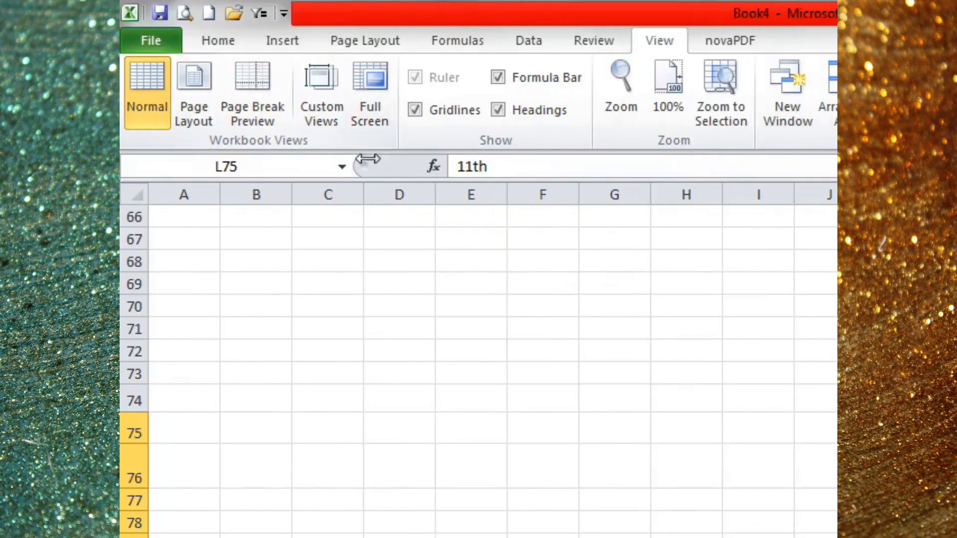
click(321, 107)
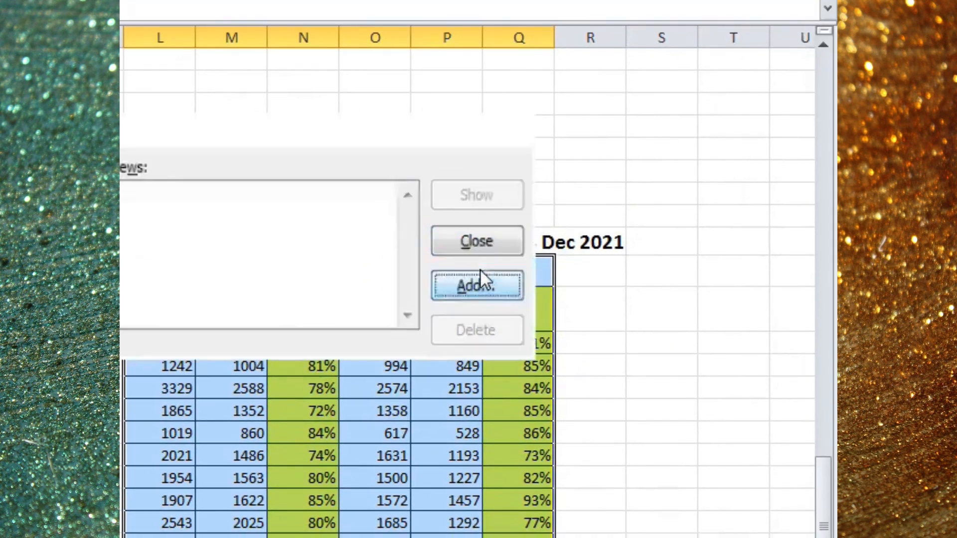
click(477, 280)
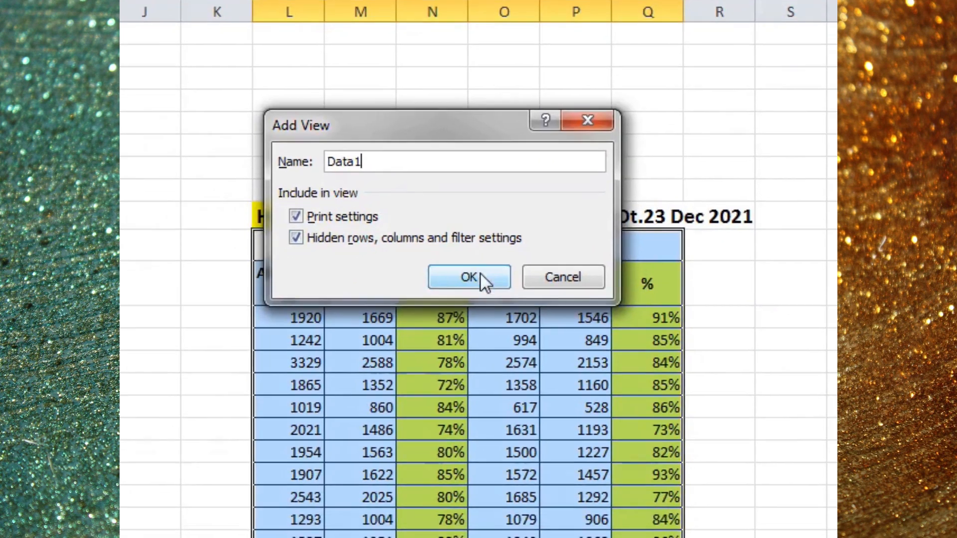
click(357, 290)
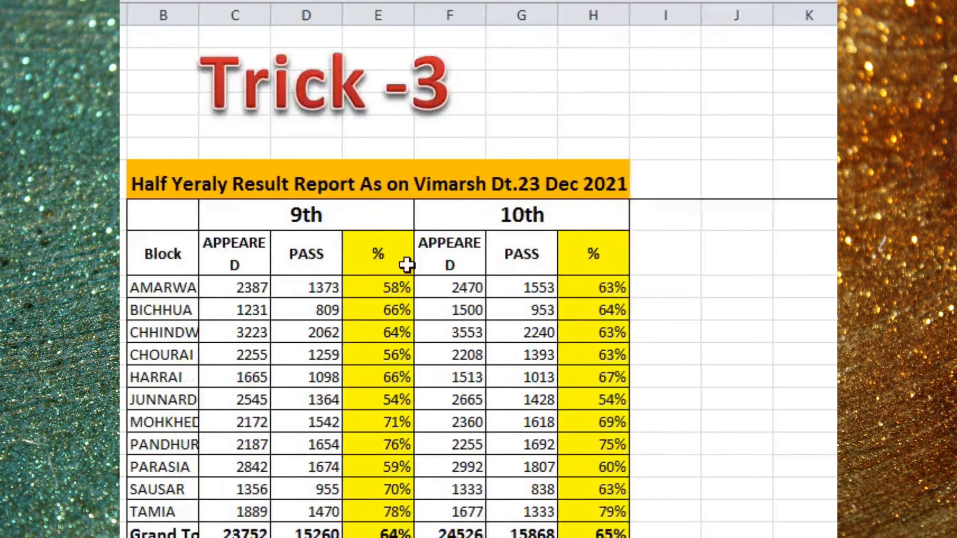
Select the 9th and 10th class table from B7 and show the saved custom view Data1
click(212, 329)
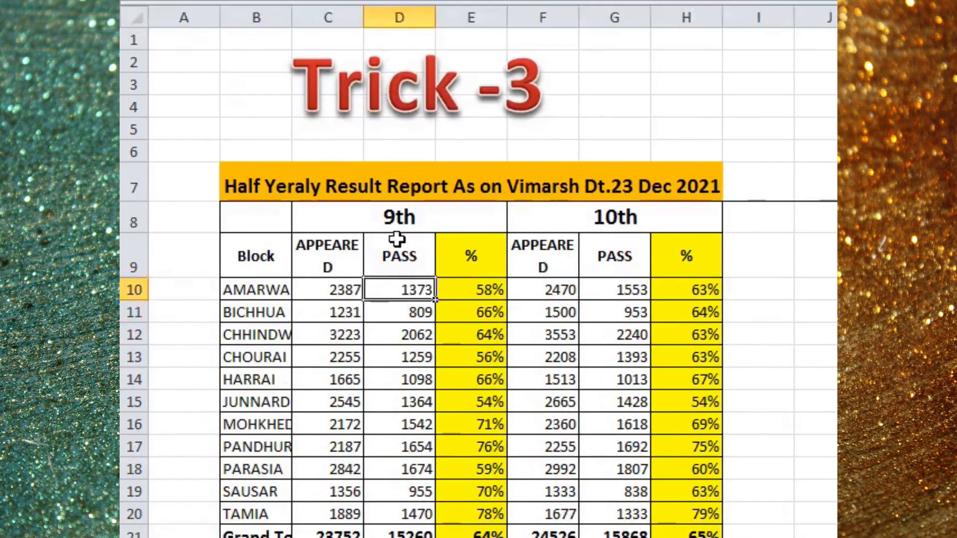
drag(237, 270, 481, 390)
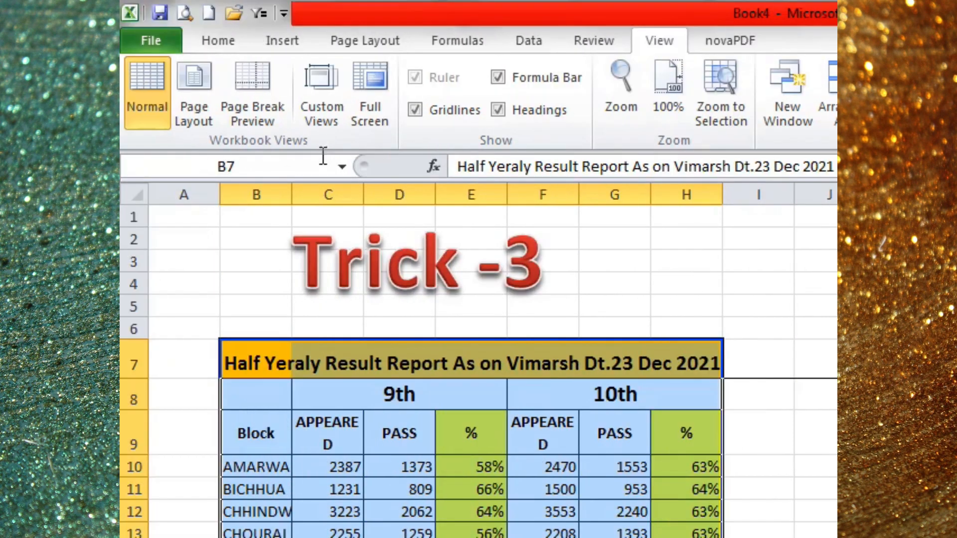
click(329, 108)
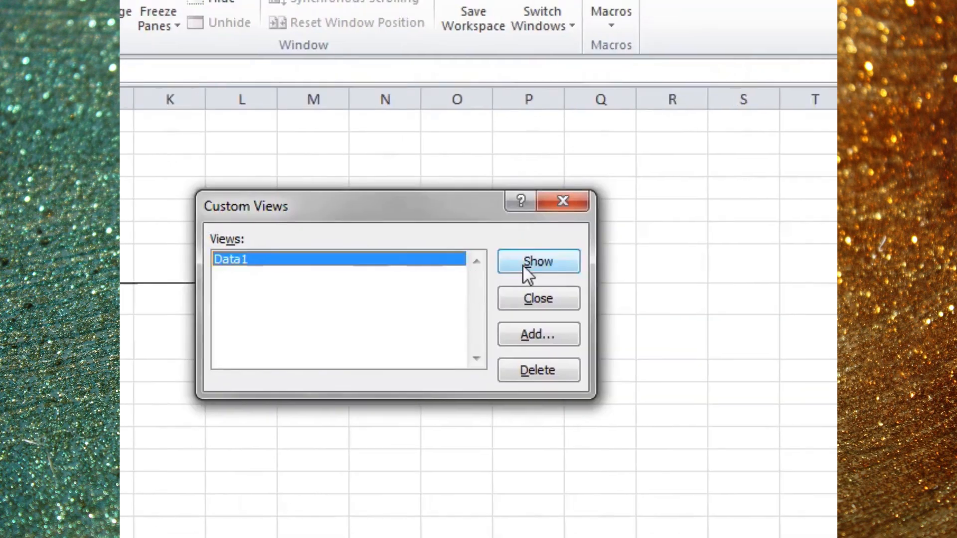
click(649, 143)
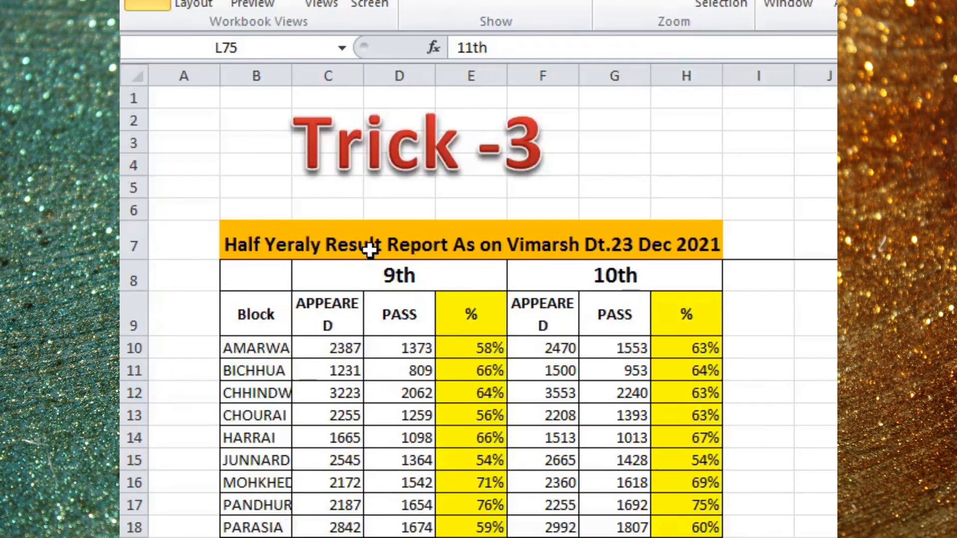
Select the whole 9th and 10th class report table from B7 across to column H and add a custom view named Data2
drag(370, 244, 479, 335)
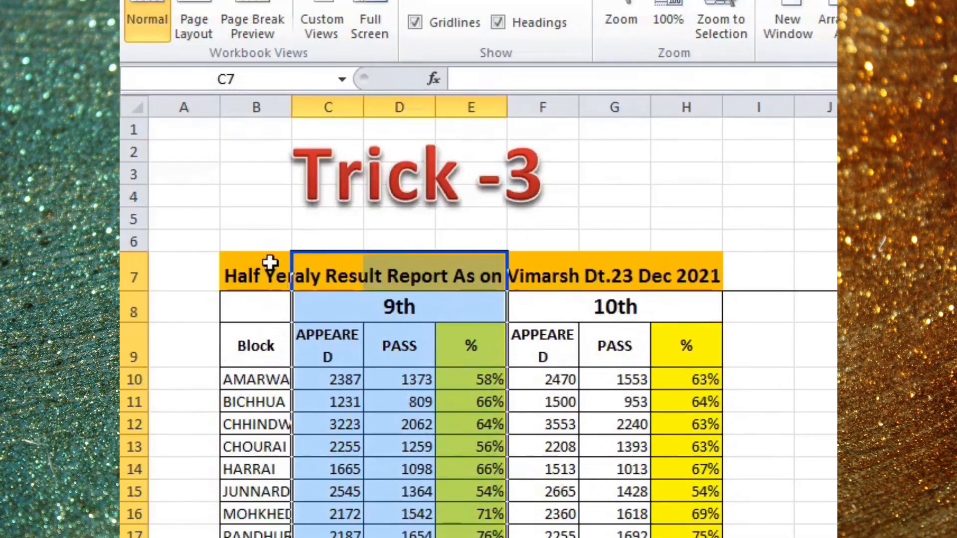
drag(277, 34, 625, 383)
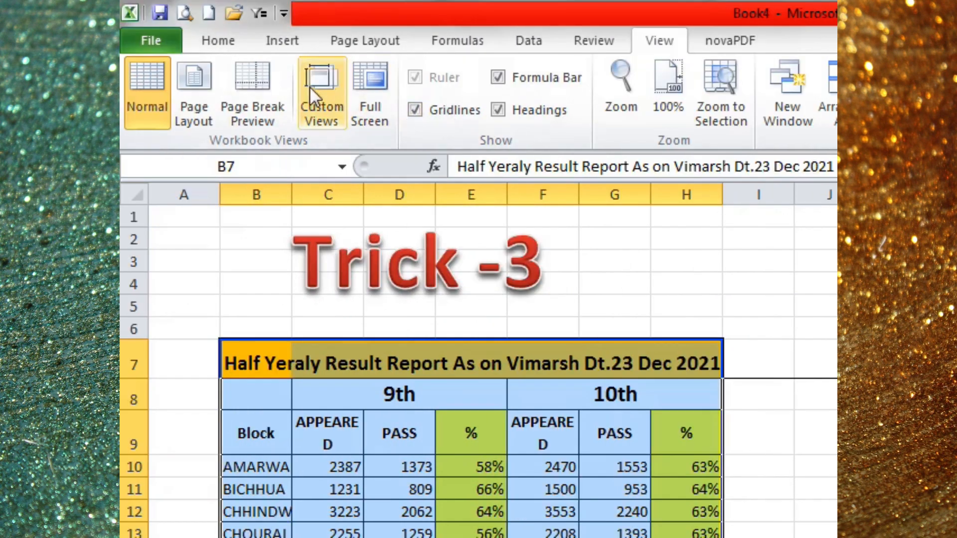
click(310, 86)
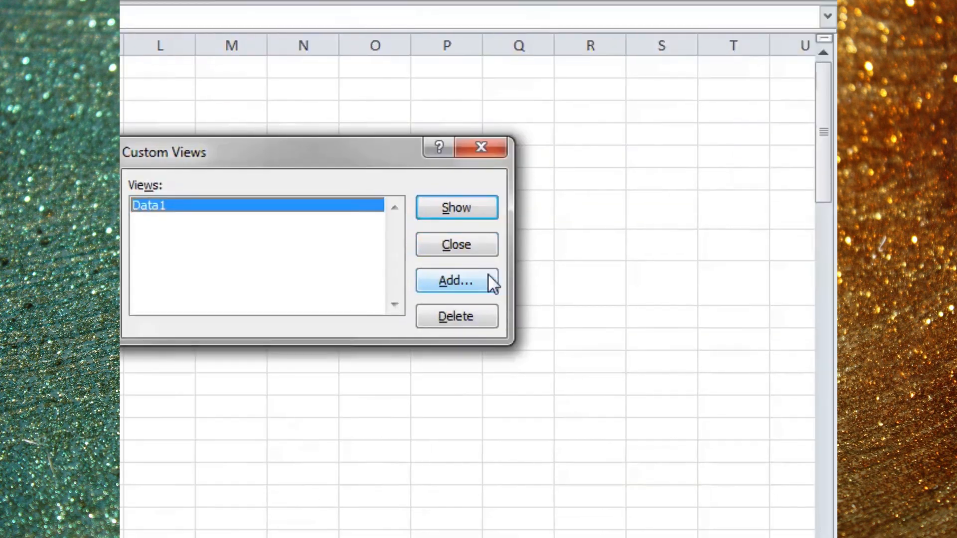
click(479, 269)
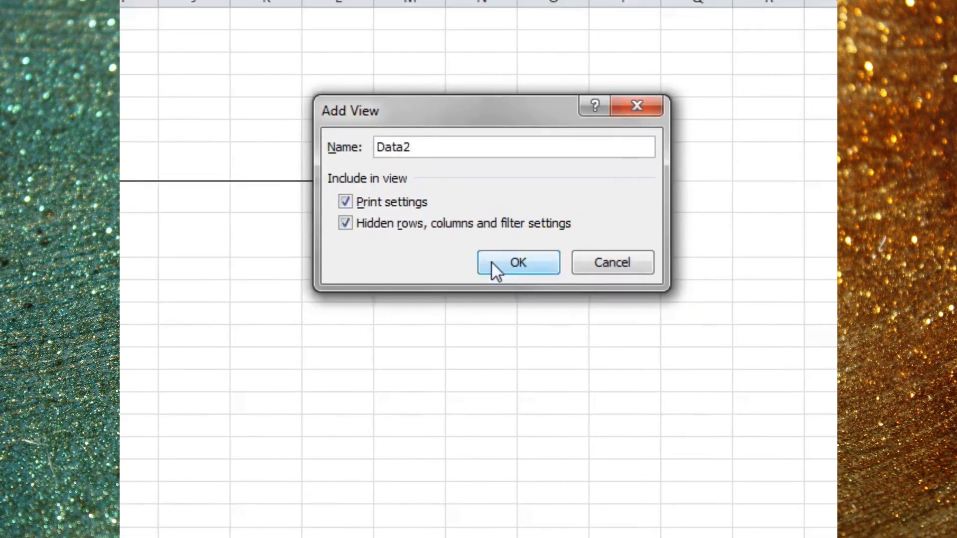
click(340, 336)
click(337, 368)
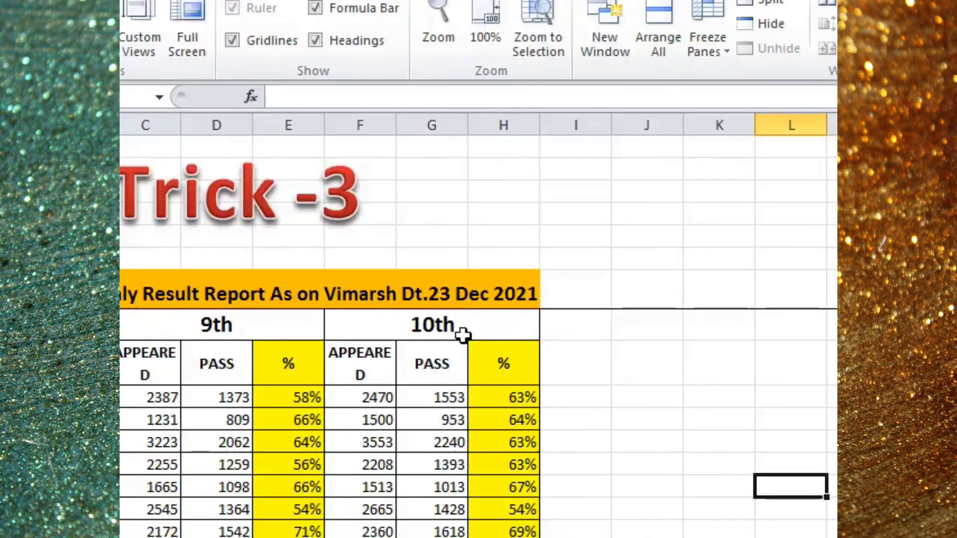
click(478, 269)
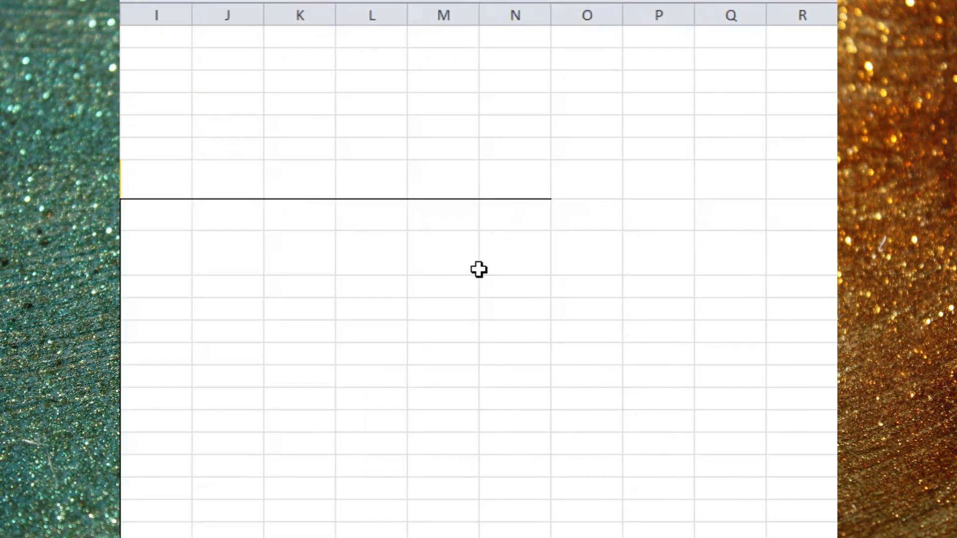
click(473, 268)
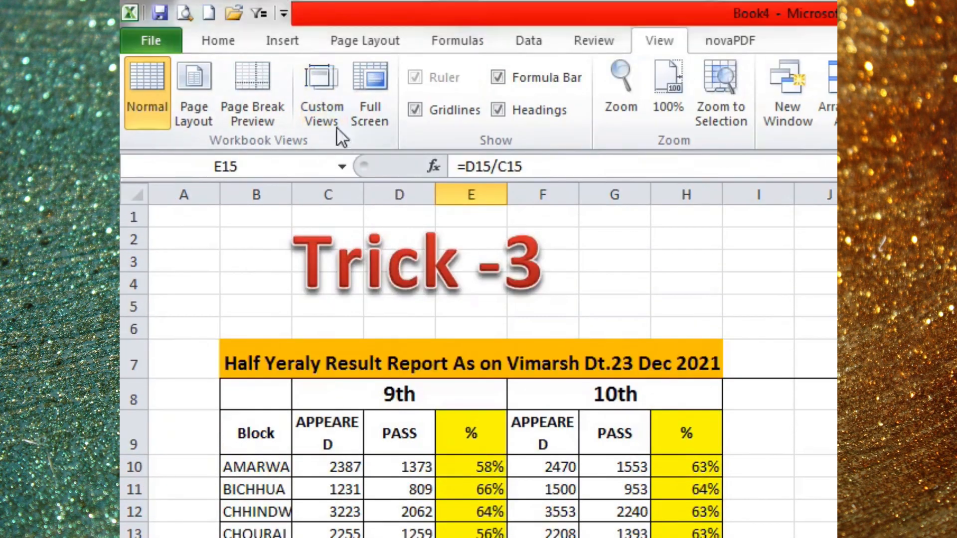
Show the custom view Data1 to jump to the 11th and 12th class table, and select cell N78 there
click(337, 129)
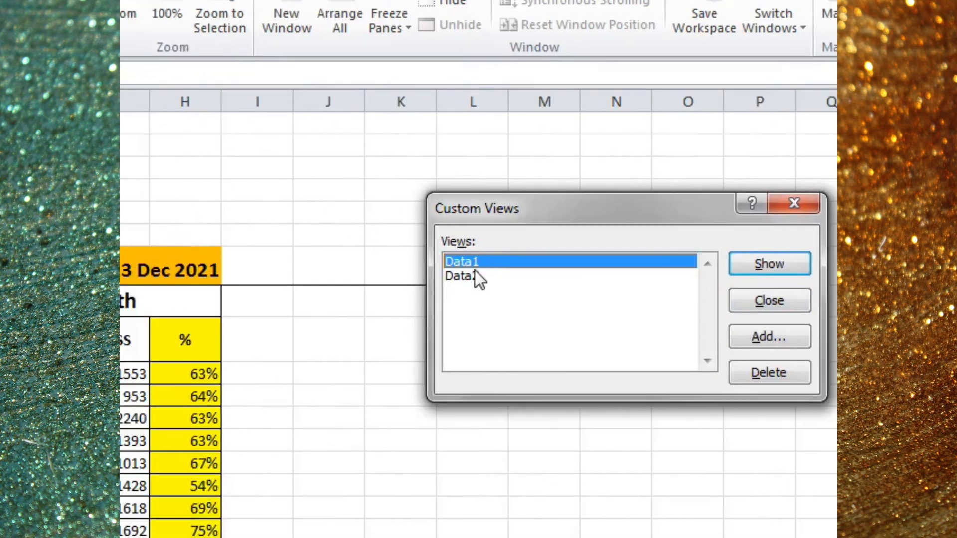
click(470, 273)
click(479, 265)
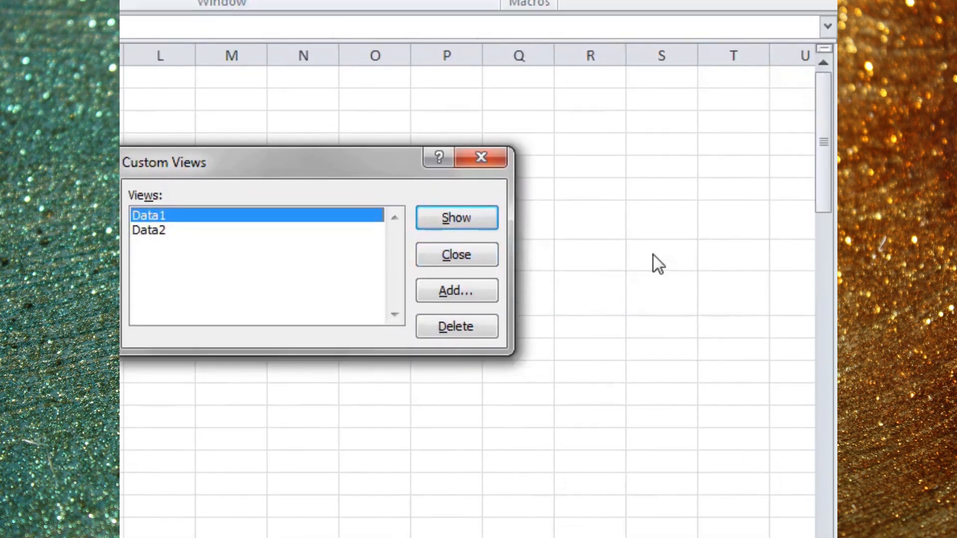
click(480, 225)
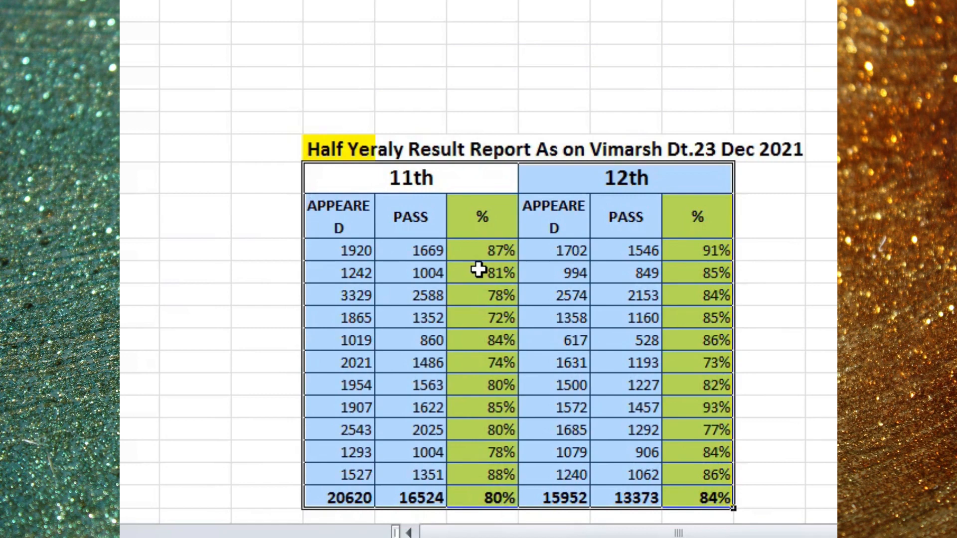
click(479, 270)
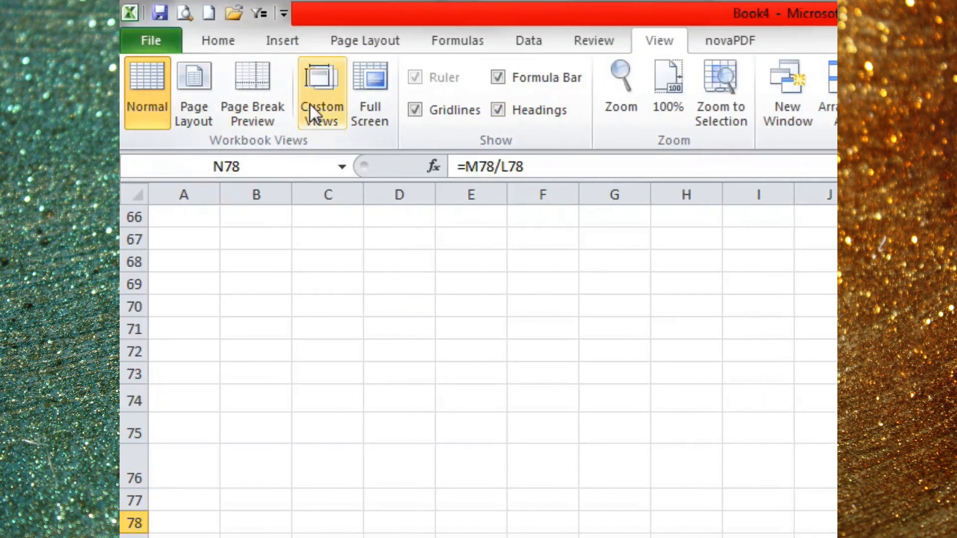
Show the custom view Data2 to jump back to the 9th and 10th class table, and select cell E11 there
click(310, 105)
click(492, 267)
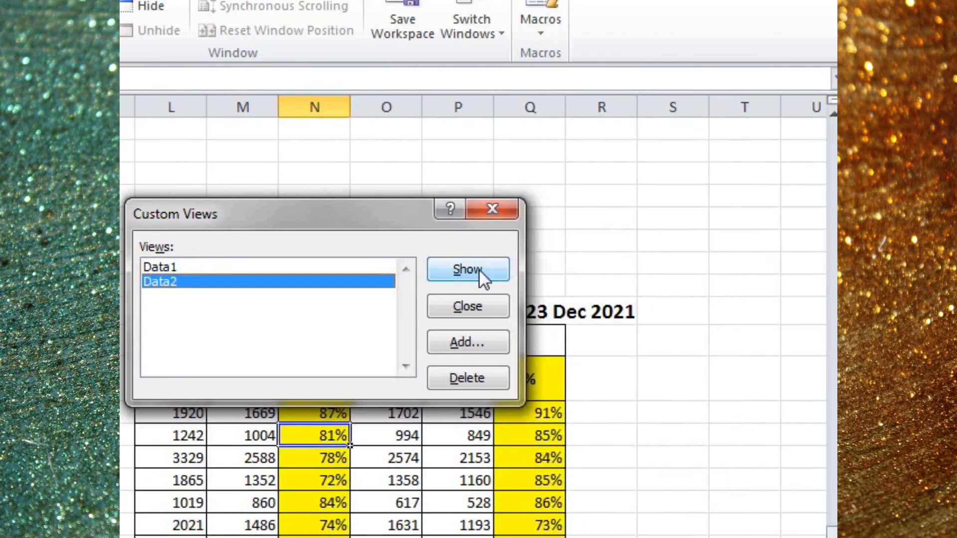
click(468, 270)
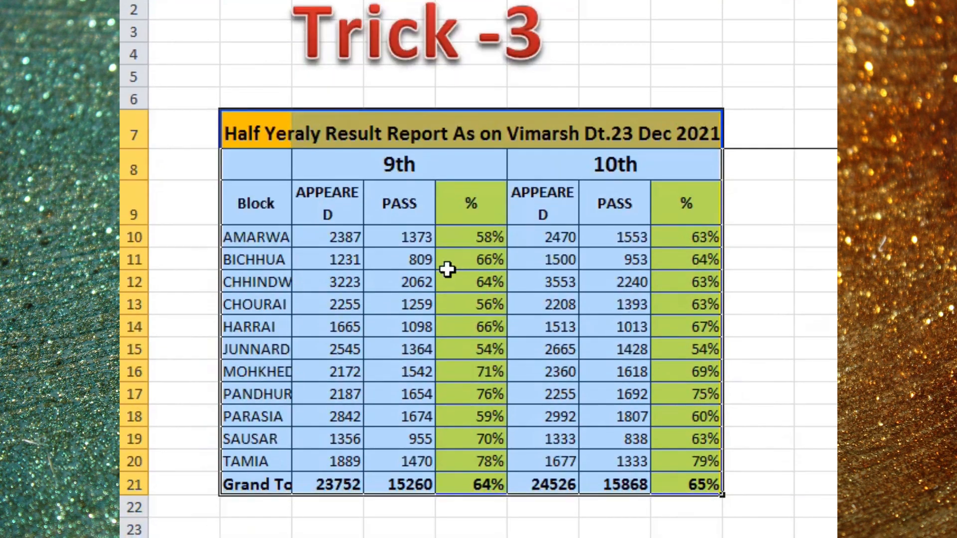
click(447, 269)
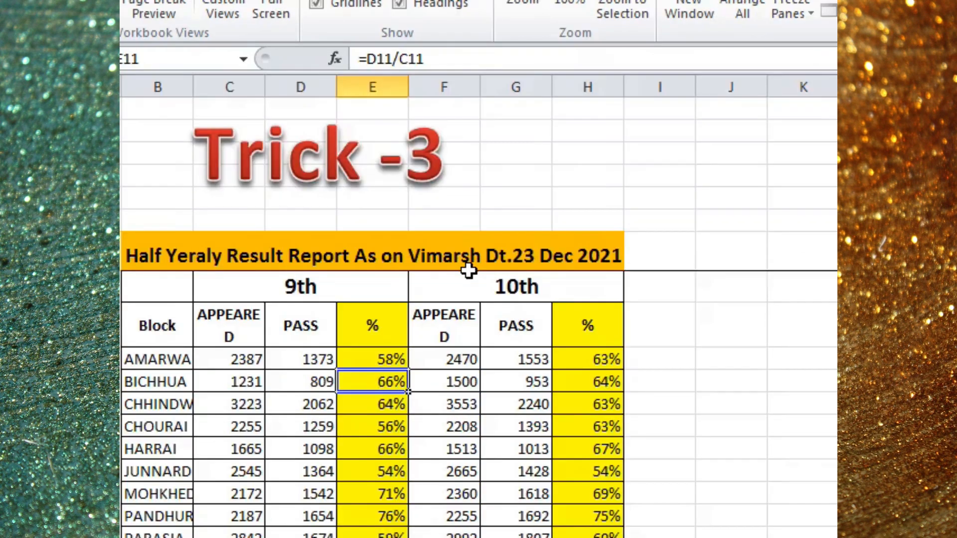
Switch to the Vocational_Enrollment_2021-22 workbook and examine its 11th class vocational table of schools, subjects and enrollment
scroll(478, 270, up, 2)
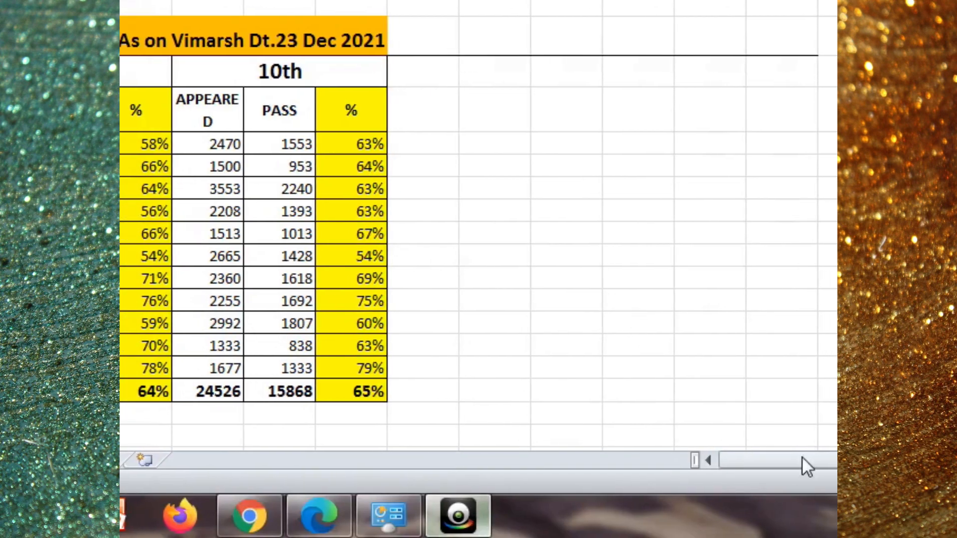
click(481, 519)
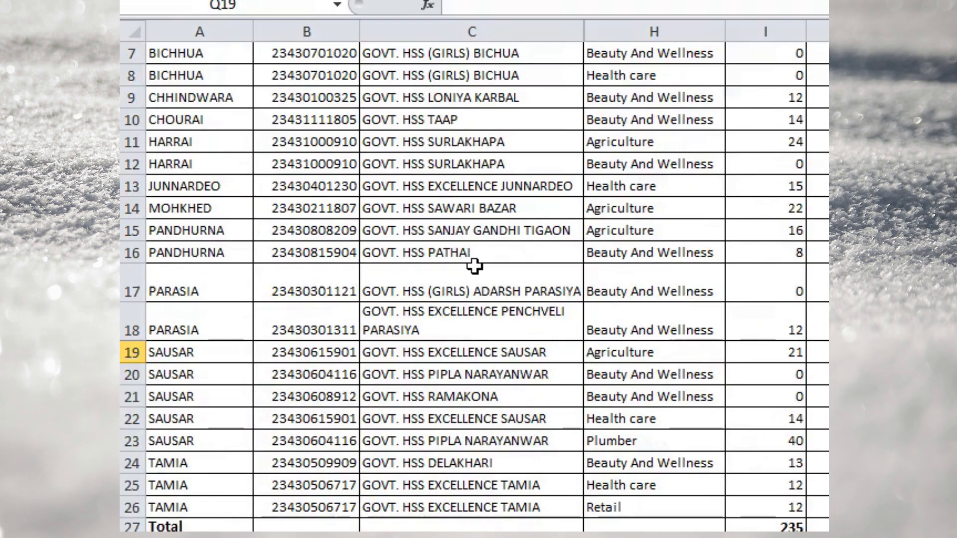
scroll(422, 230, up, 2)
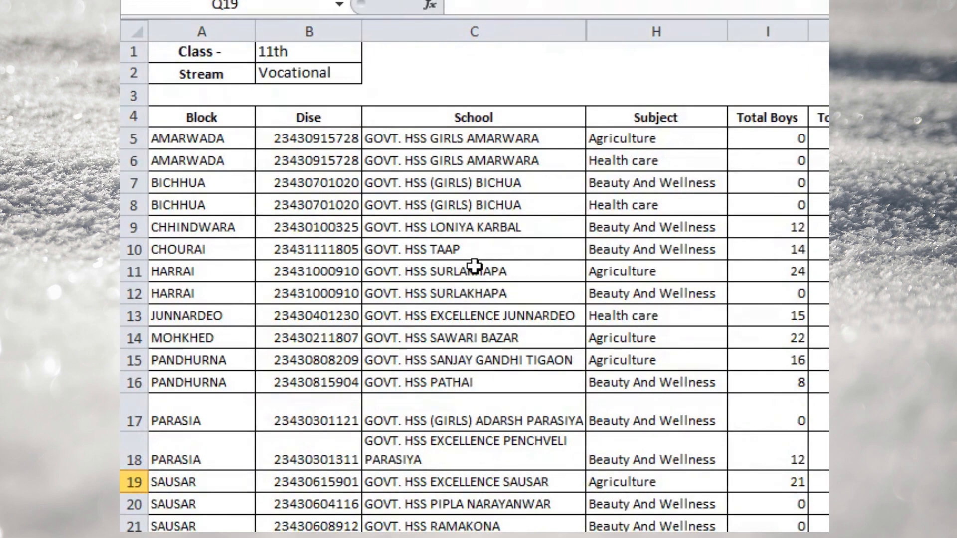
scroll(474, 267, down, 2)
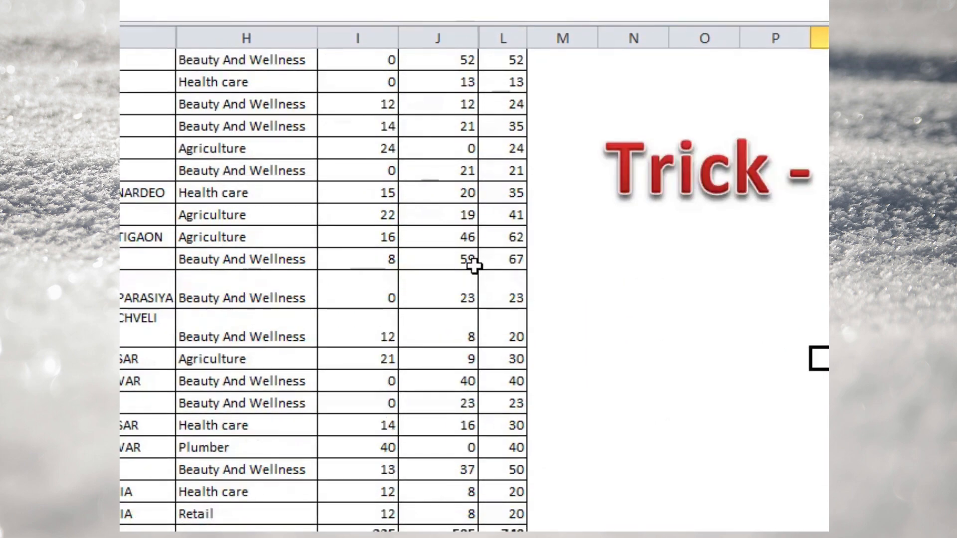
scroll(474, 267, down, 1)
scroll(474, 267, up, 2)
scroll(479, 278, down, 2)
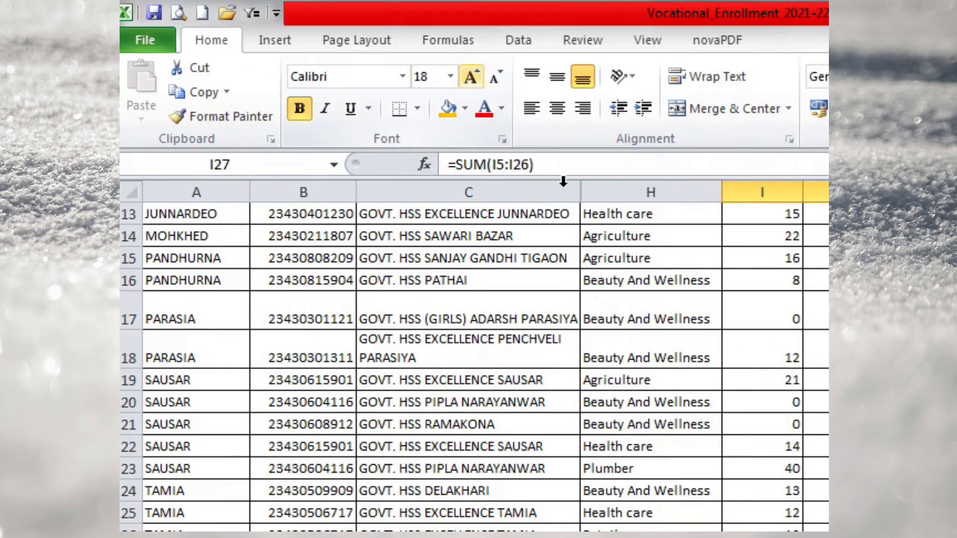
Inspect the sum formula in the Total Boys total cell I27 and the Total Girls and Total columns
click(512, 252)
scroll(474, 267, up, 3)
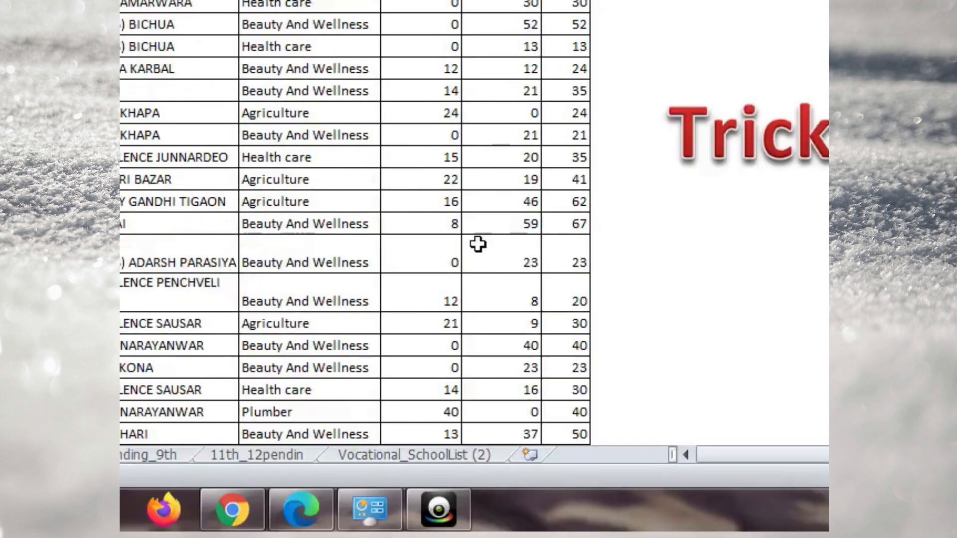
scroll(755, 486, down, 3)
click(474, 374)
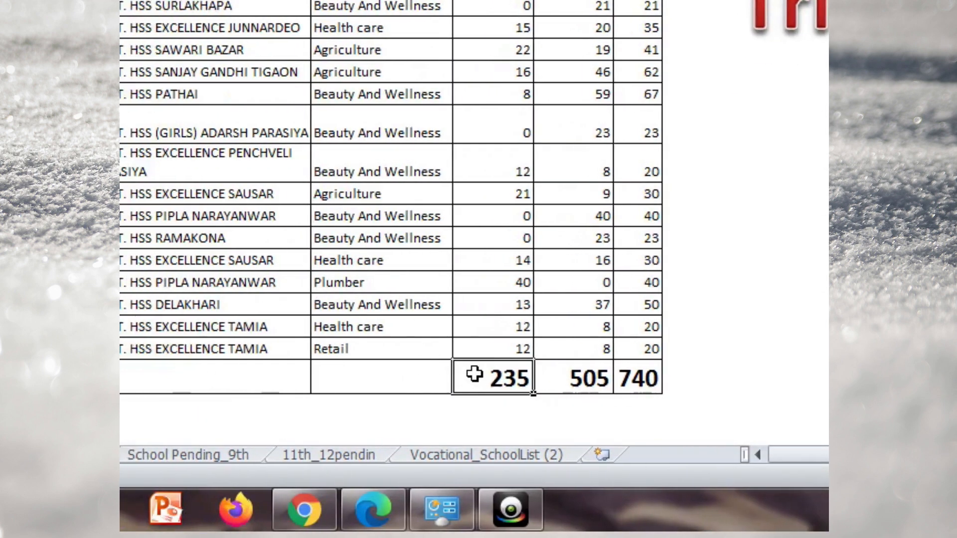
click(352, 378)
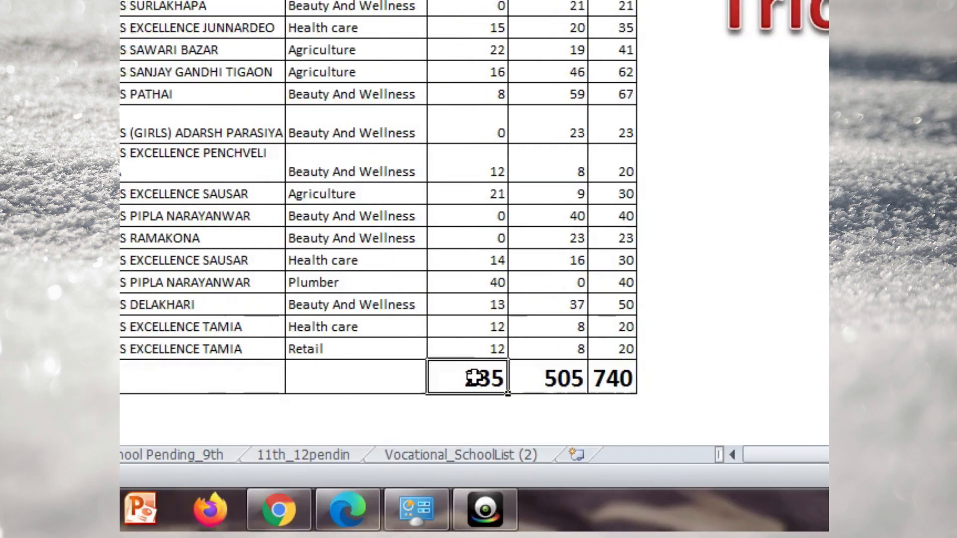
scroll(351, 349, up, 4)
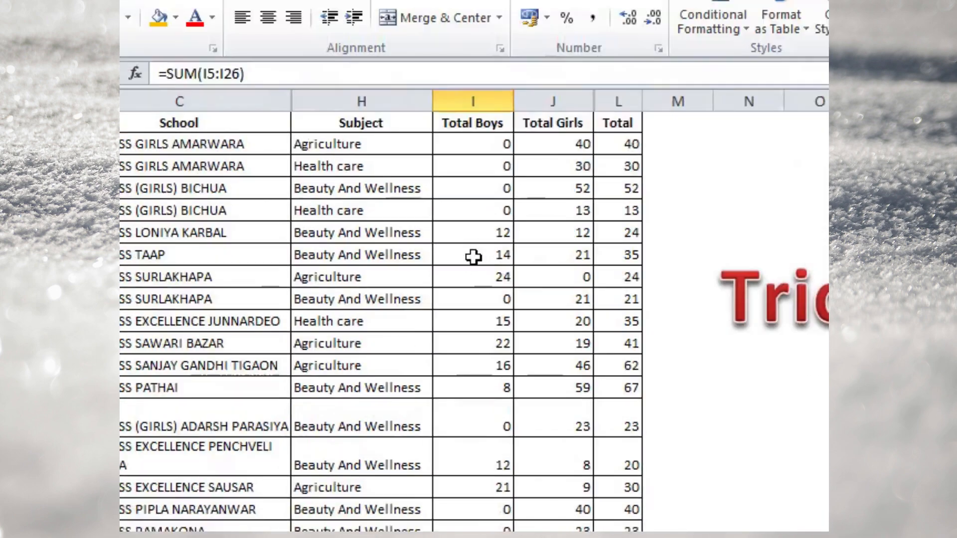
click(474, 254)
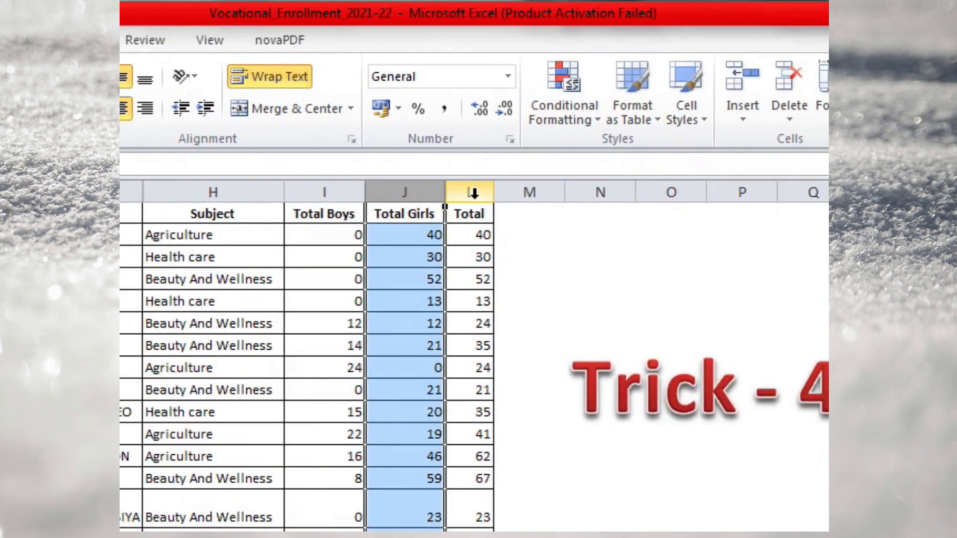
click(474, 193)
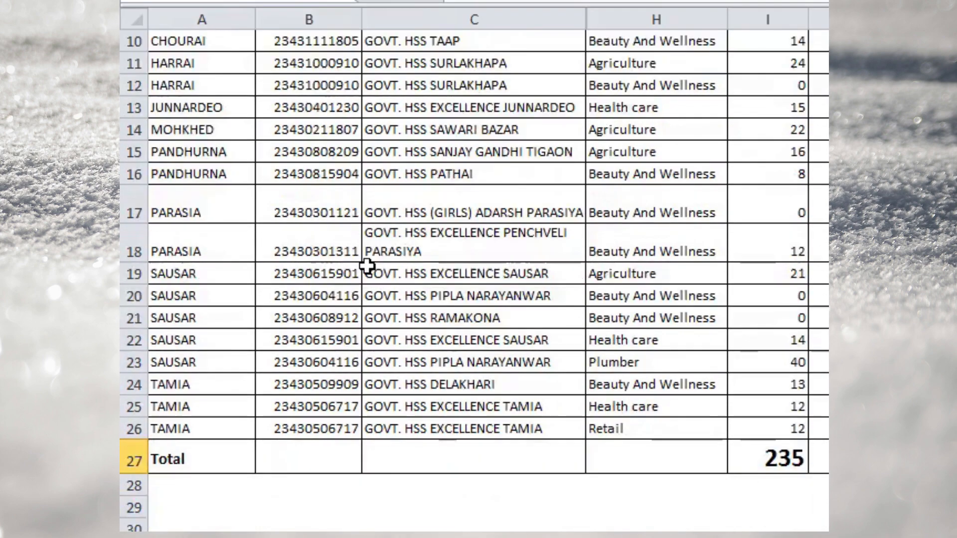
Examine the enrollment figures by row and the grand total cell L27 beneath the Total column
scroll(282, 103, up, 3)
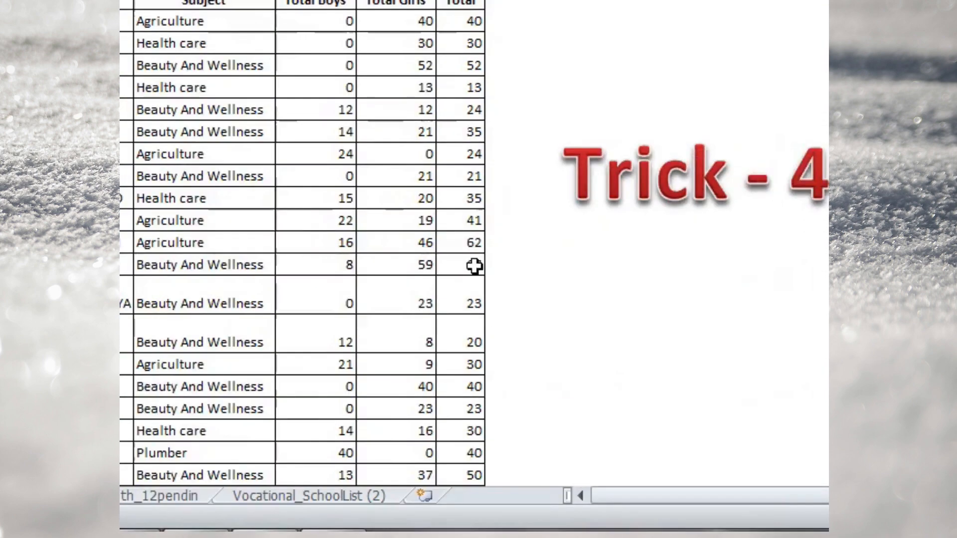
scroll(474, 267, up, 1)
scroll(474, 266, down, 1)
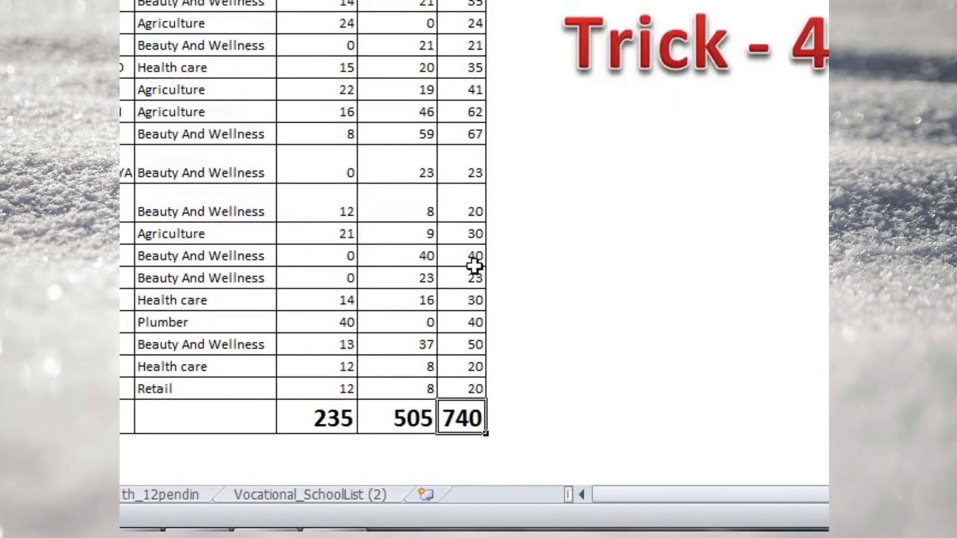
scroll(474, 266, up, 2)
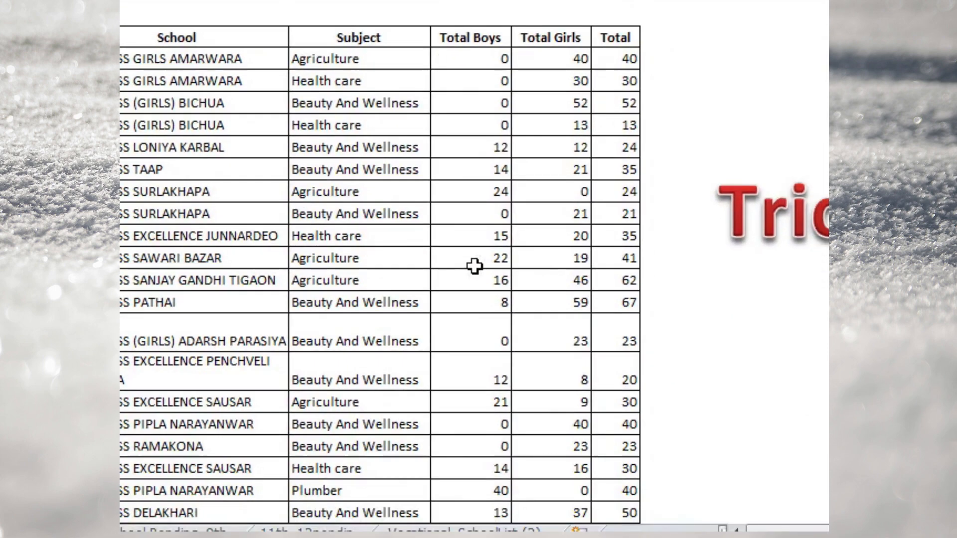
click(473, 365)
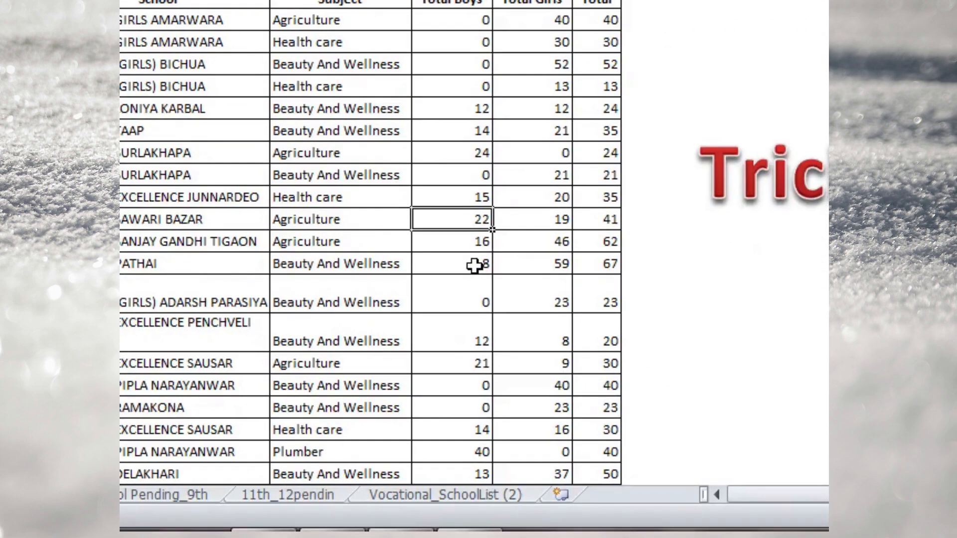
scroll(474, 265, down, 2)
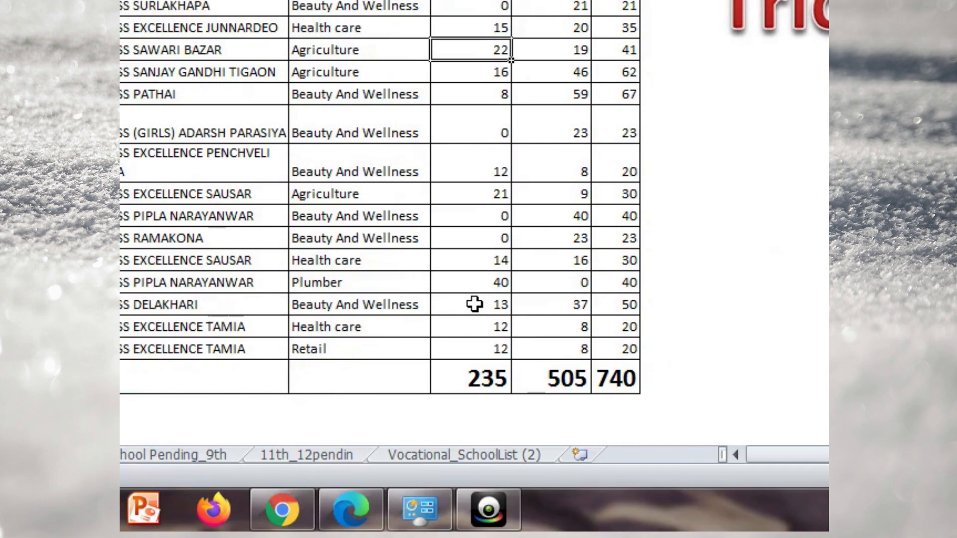
click(605, 382)
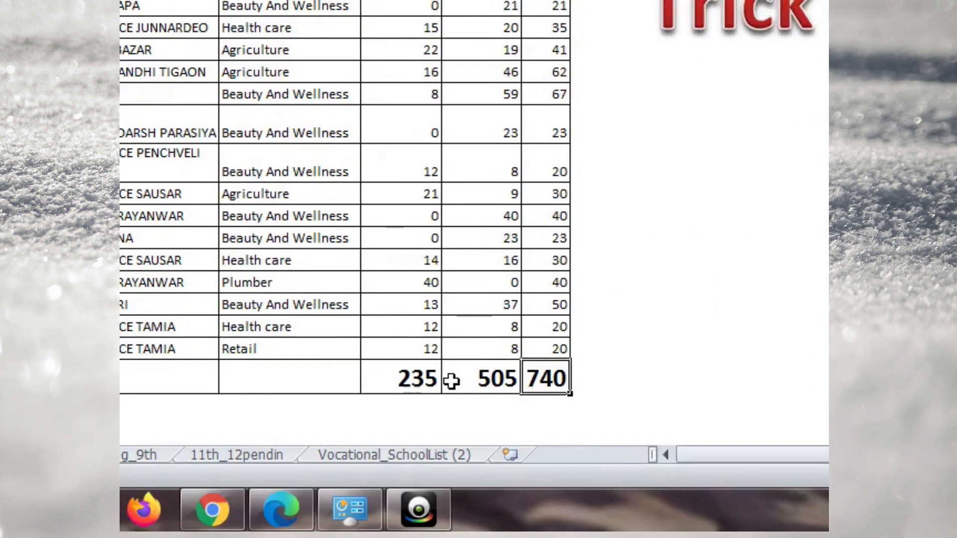
Trace the precedents of the grand total cell L27 and follow the arrow along the Total column
click(452, 455)
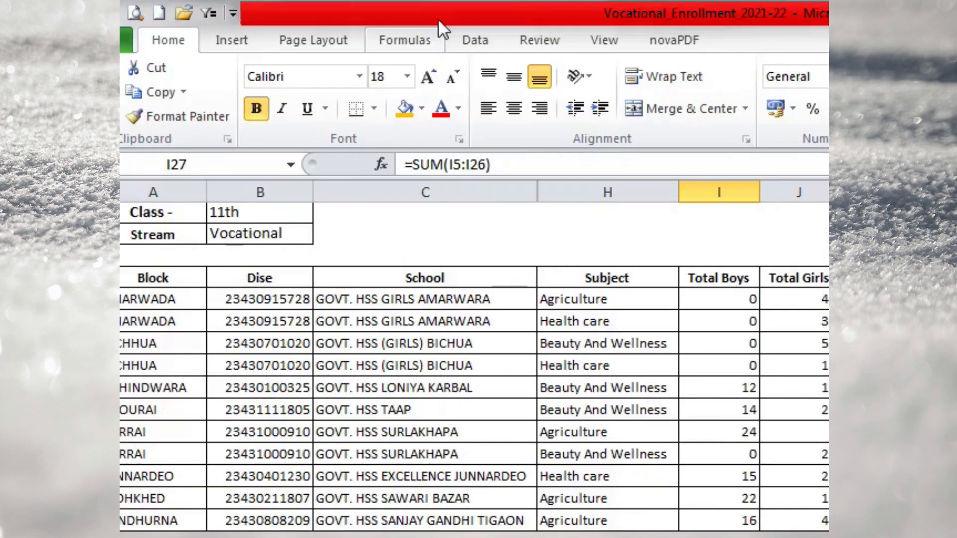
click(432, 38)
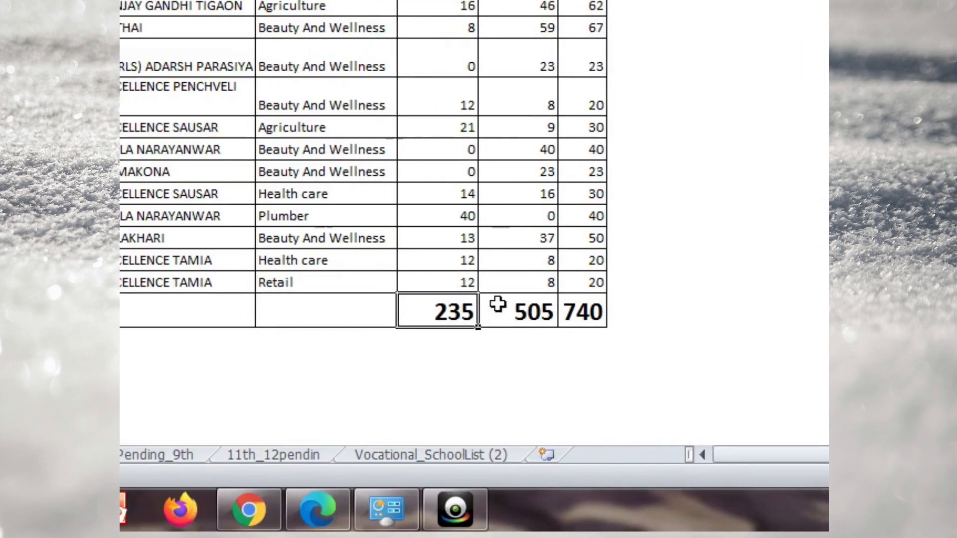
click(498, 304)
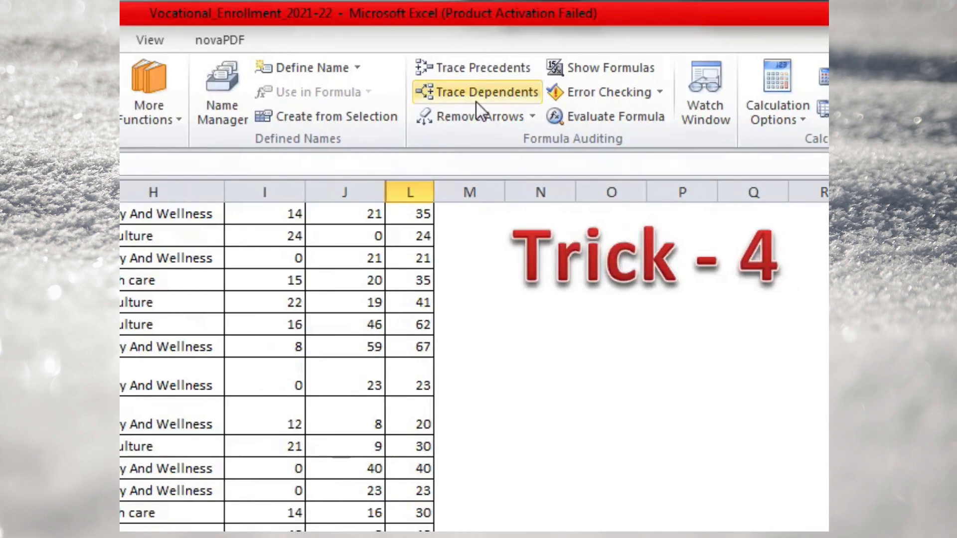
click(437, 67)
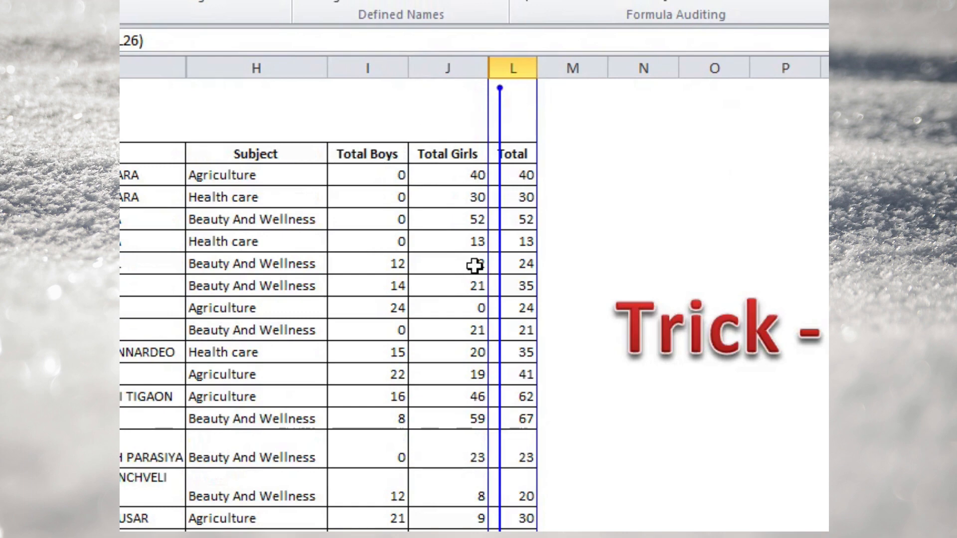
scroll(474, 265, down, 3)
scroll(475, 265, up, 3)
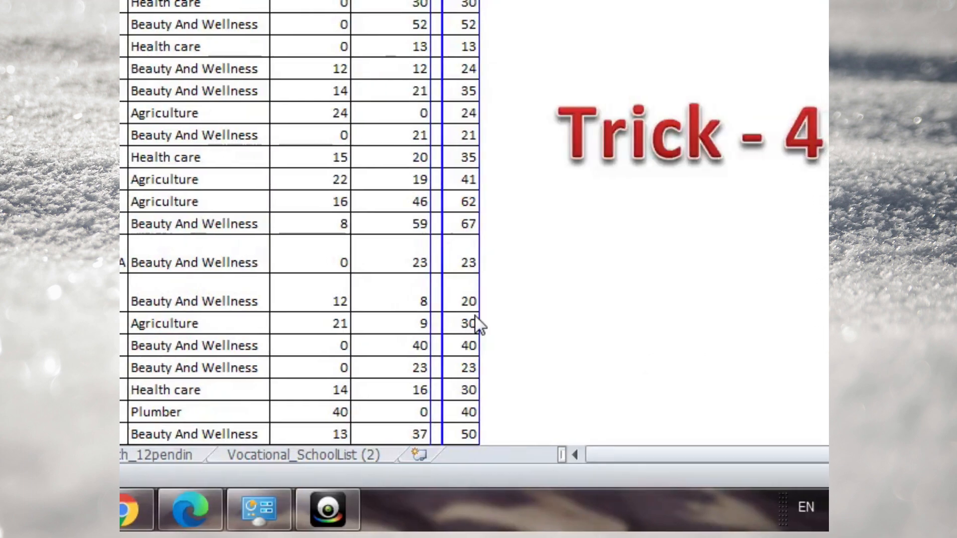
scroll(474, 320, down, 3)
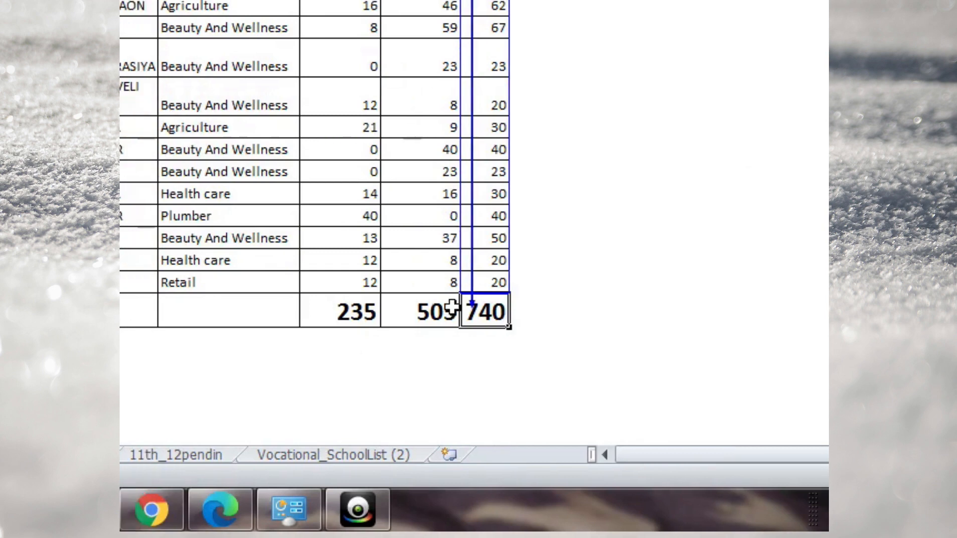
Trace the precedents of the Total Girls total cell J27 and follow its arrow along the column
click(448, 311)
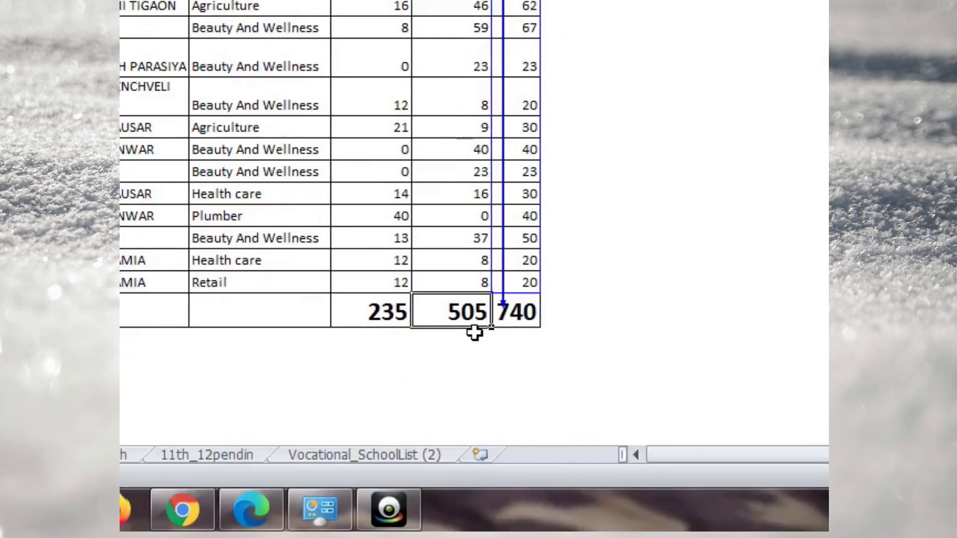
scroll(474, 266, up, 3)
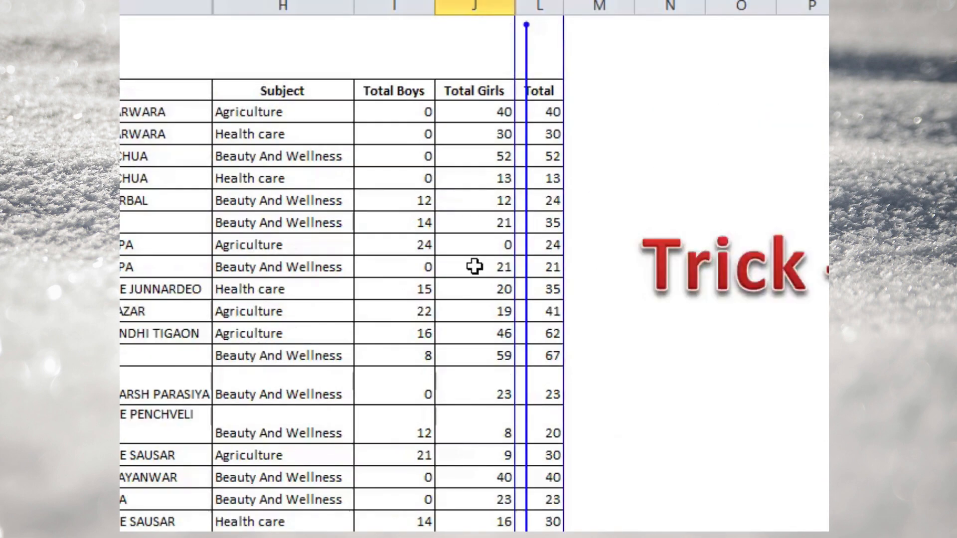
click(470, 67)
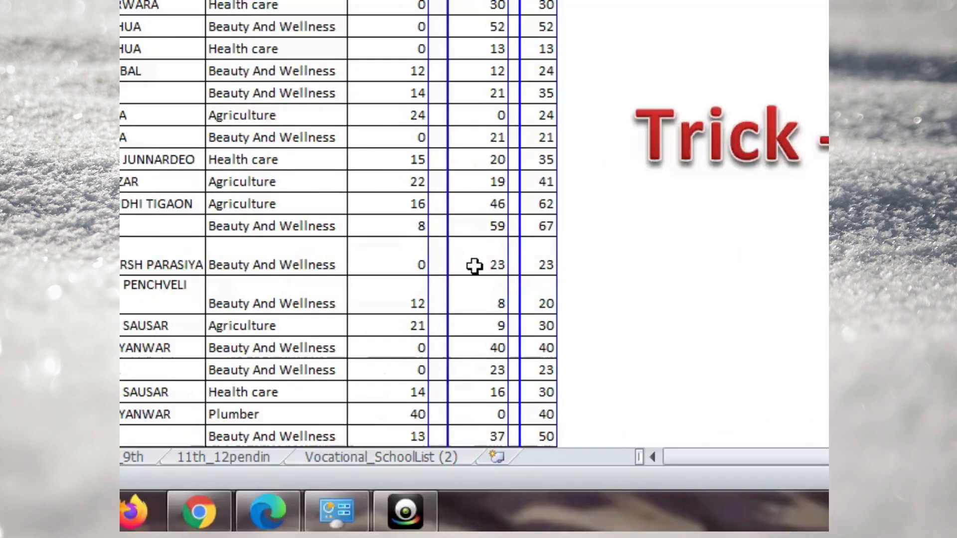
scroll(475, 266, down, 5)
scroll(474, 267, up, 3)
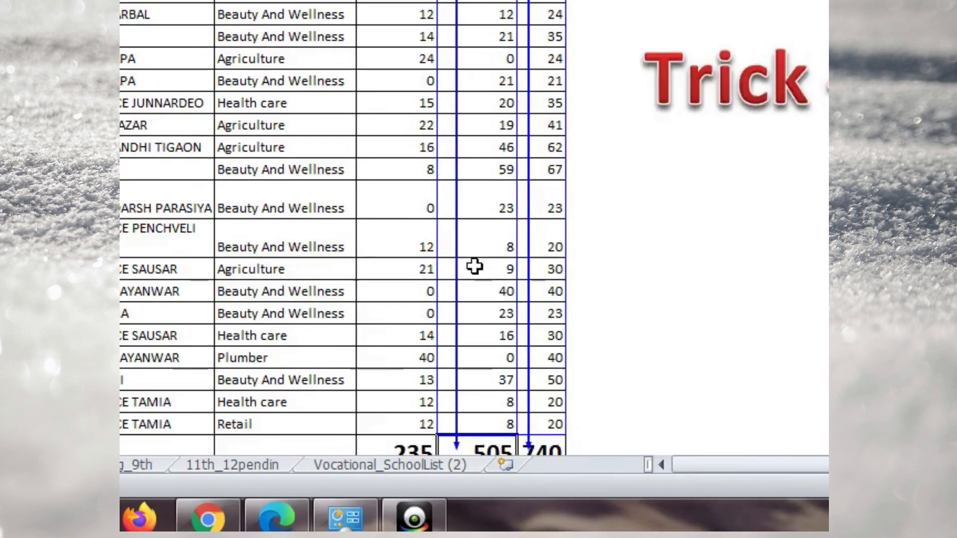
scroll(474, 267, up, 1)
Trace the precedents of the Total Boys total cell I27 and follow its arrow along the column
scroll(474, 268, down, 3)
click(397, 314)
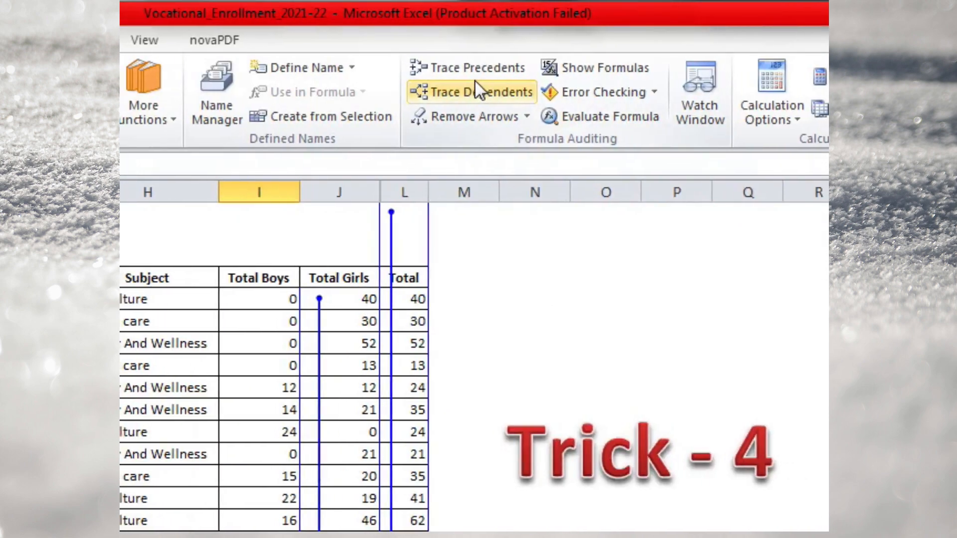
click(475, 83)
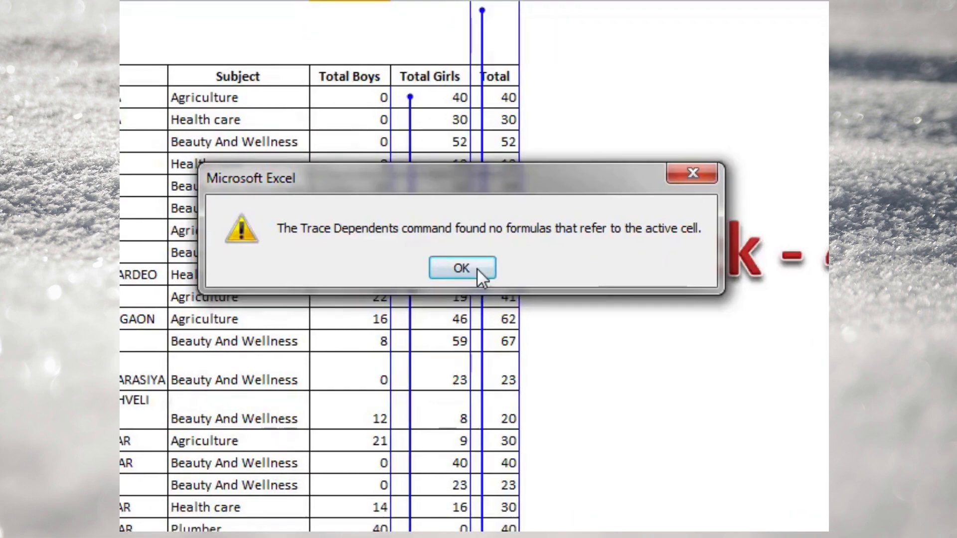
click(370, 468)
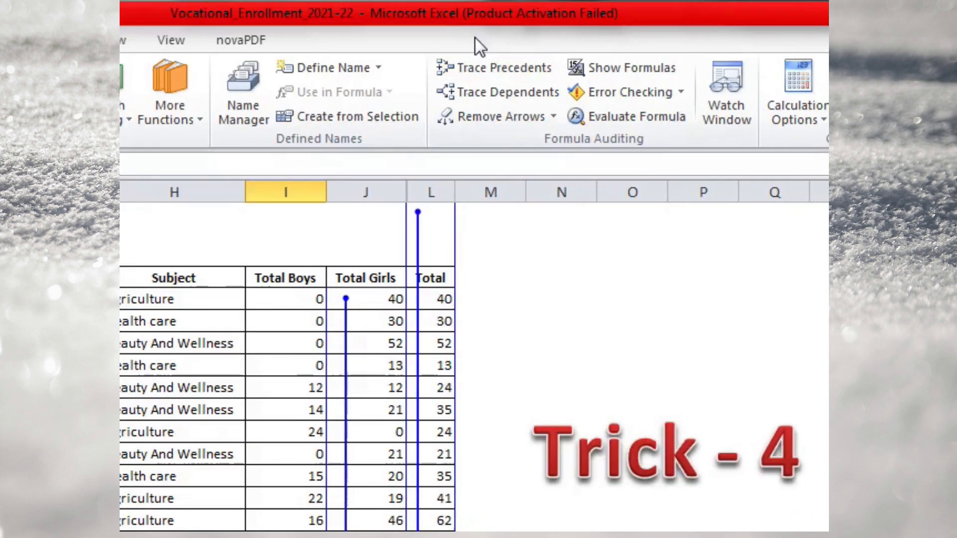
click(467, 68)
scroll(473, 266, down, 3)
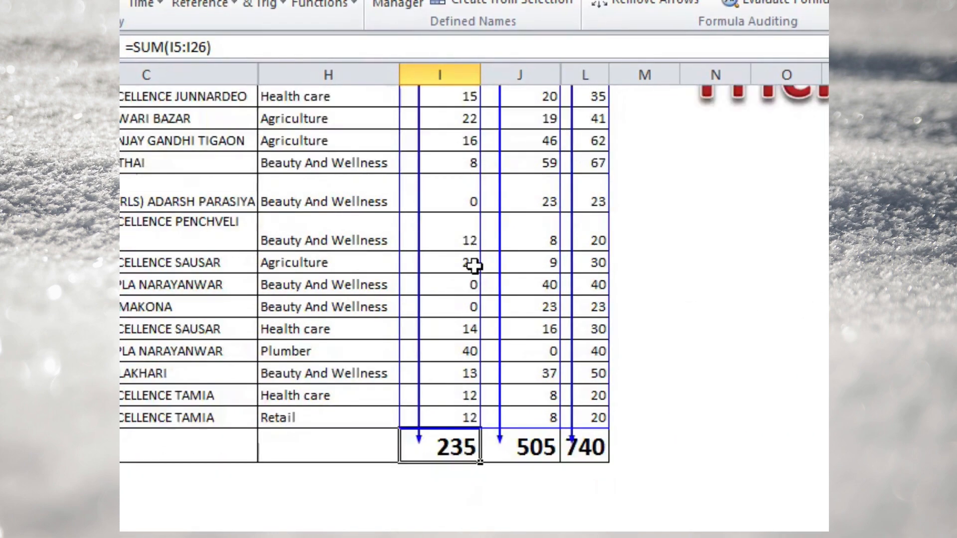
scroll(474, 267, down, 1)
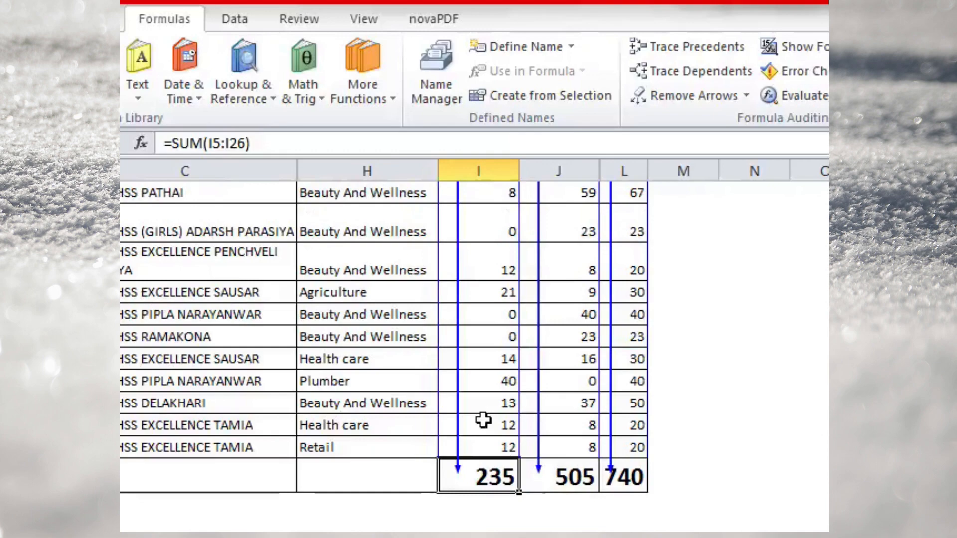
scroll(449, 338, up, 4)
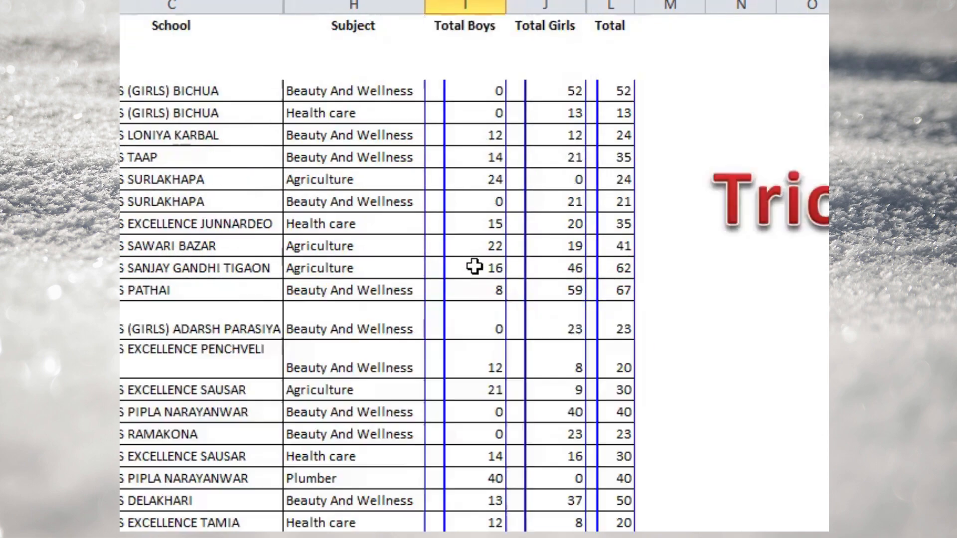
scroll(474, 267, up, 1)
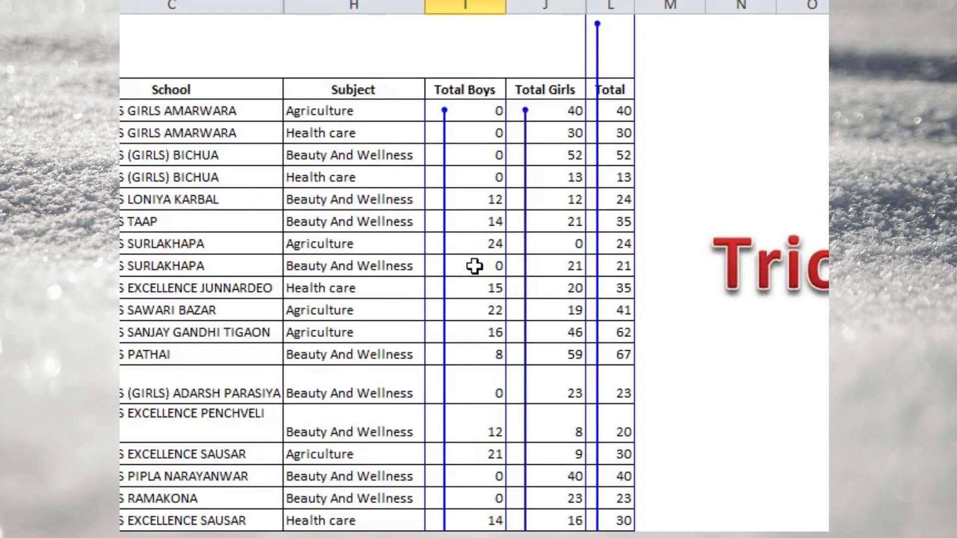
scroll(474, 267, down, 3)
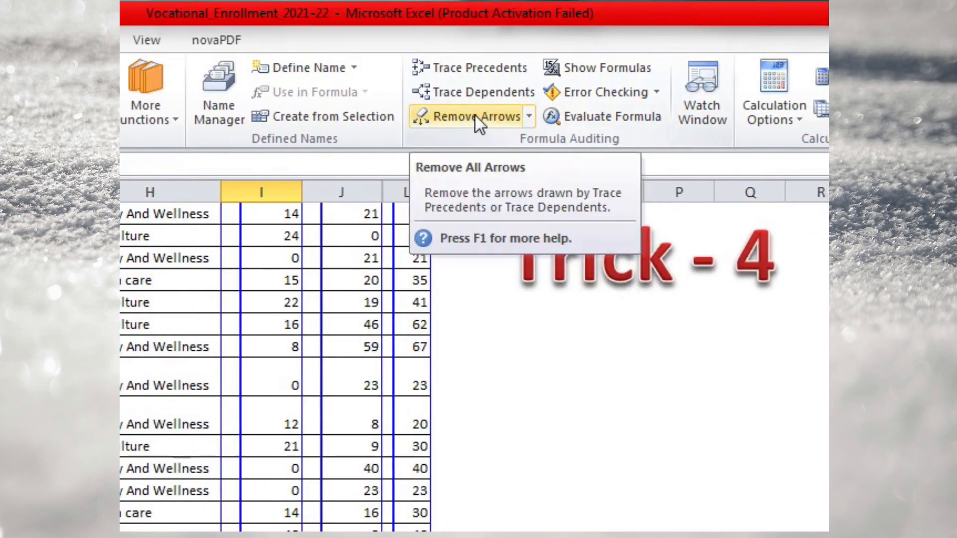
Remove all tracer arrows from the sheet and select the Total Boys total cell I27 to review its sum formula
click(474, 116)
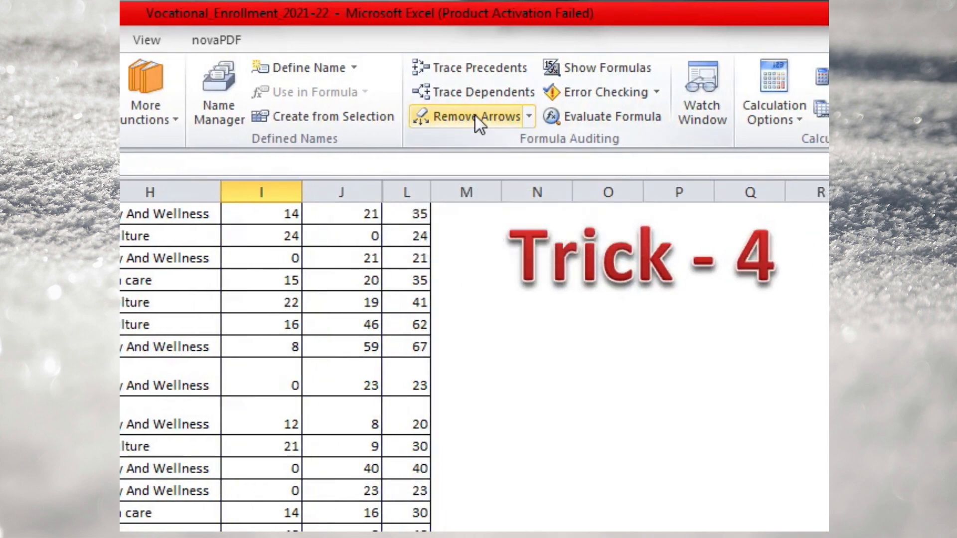
scroll(474, 270, up, 3)
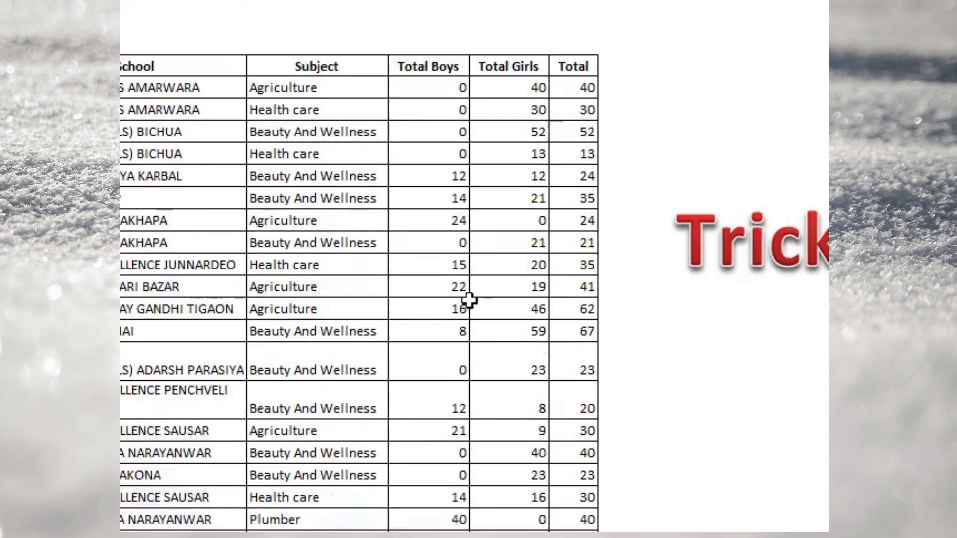
scroll(475, 267, down, 5)
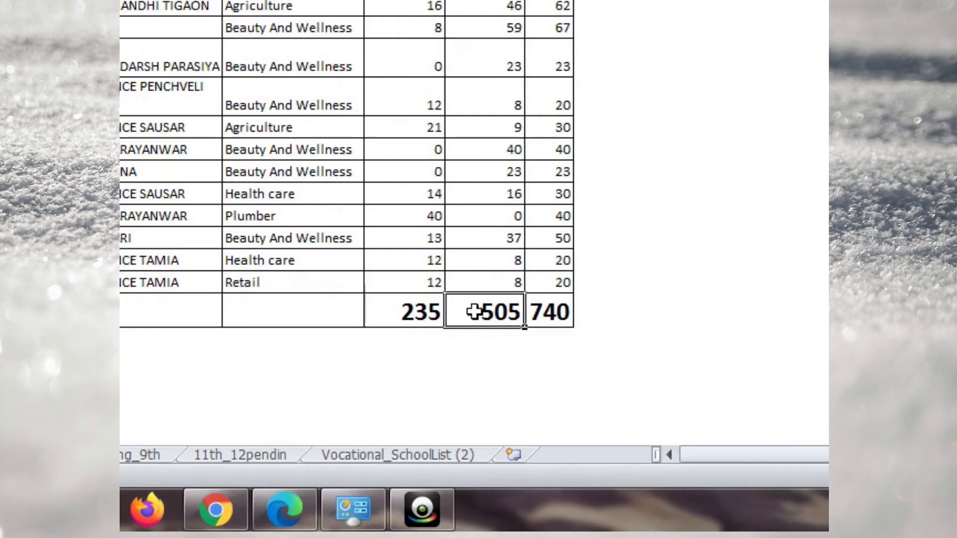
click(416, 306)
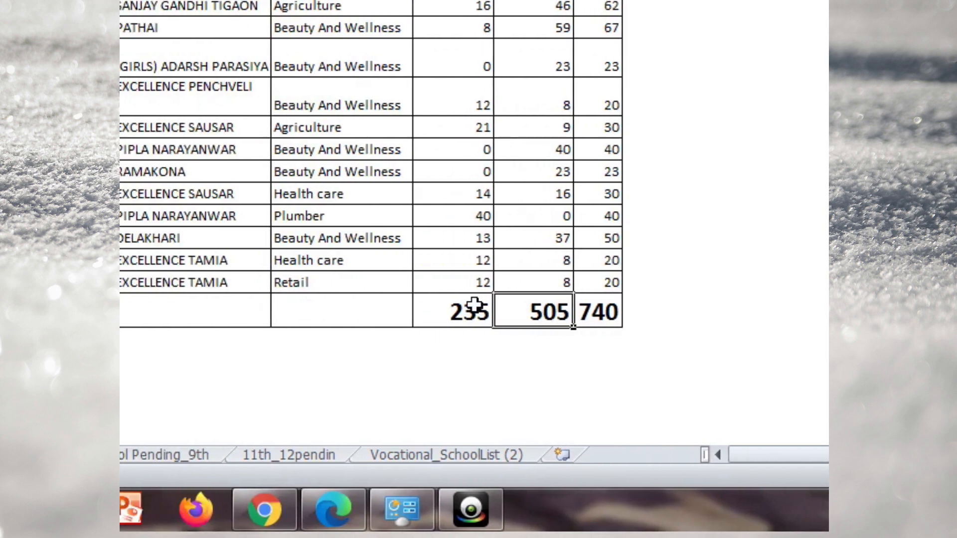
click(370, 306)
scroll(384, 115, up, 3)
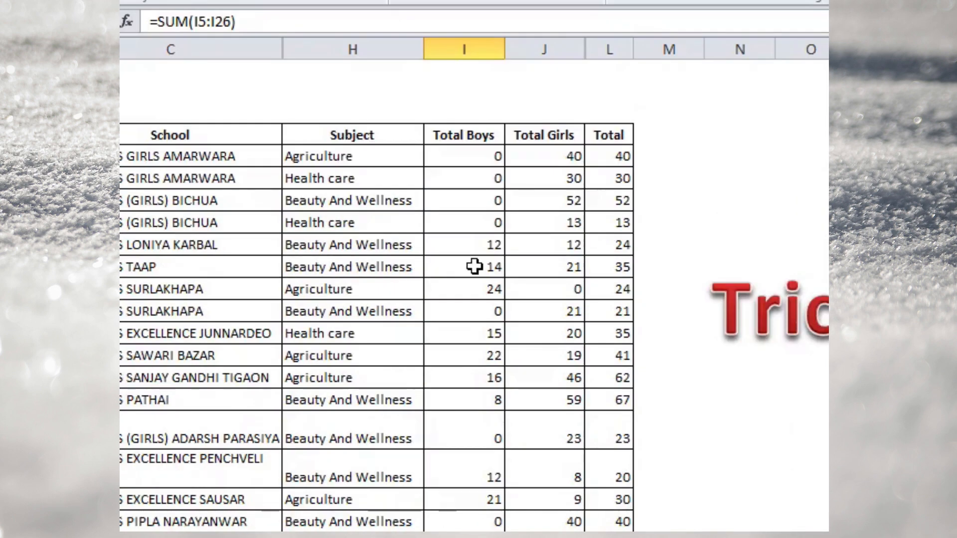
Trace the dependents of cell J13 in the Total Girls column and of cell L10 in the Total column
scroll(475, 267, down, 2)
click(474, 207)
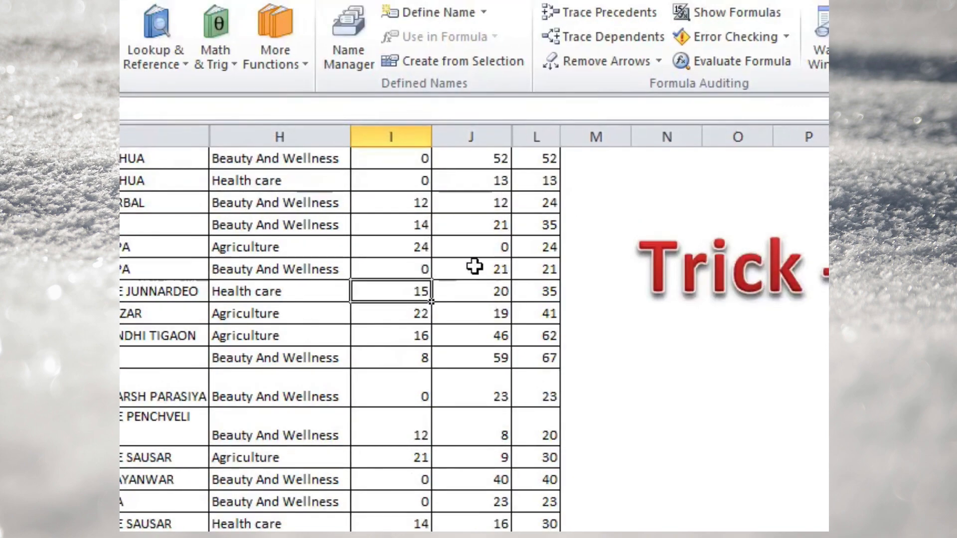
click(480, 170)
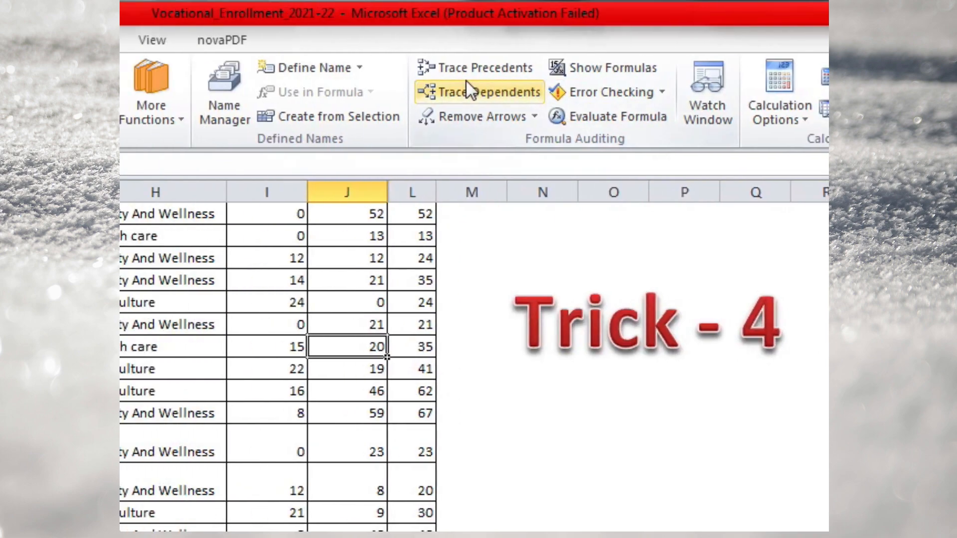
click(475, 93)
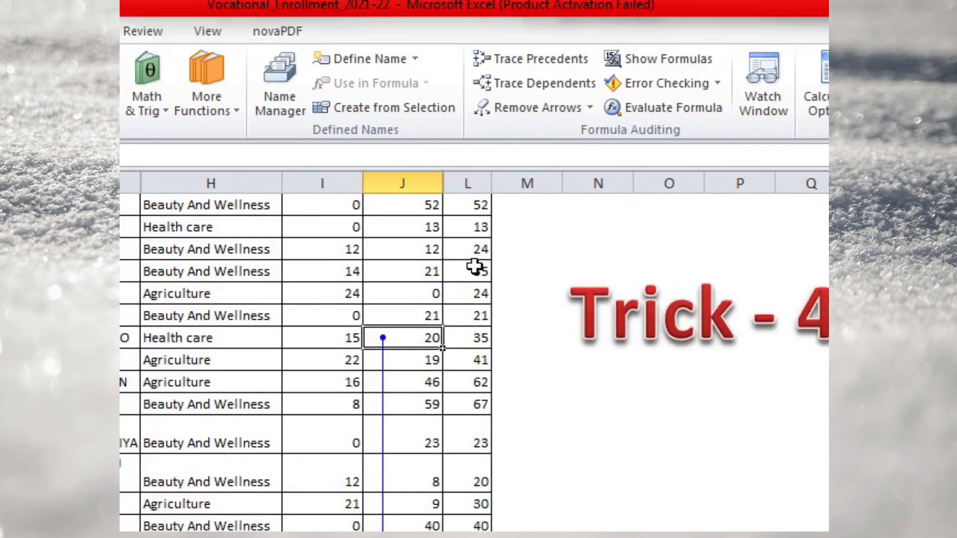
click(441, 195)
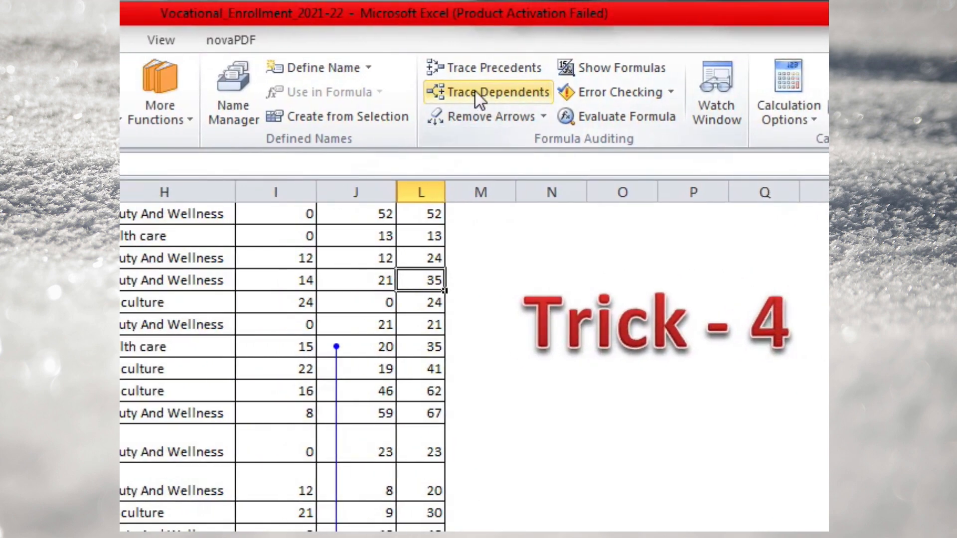
click(536, 80)
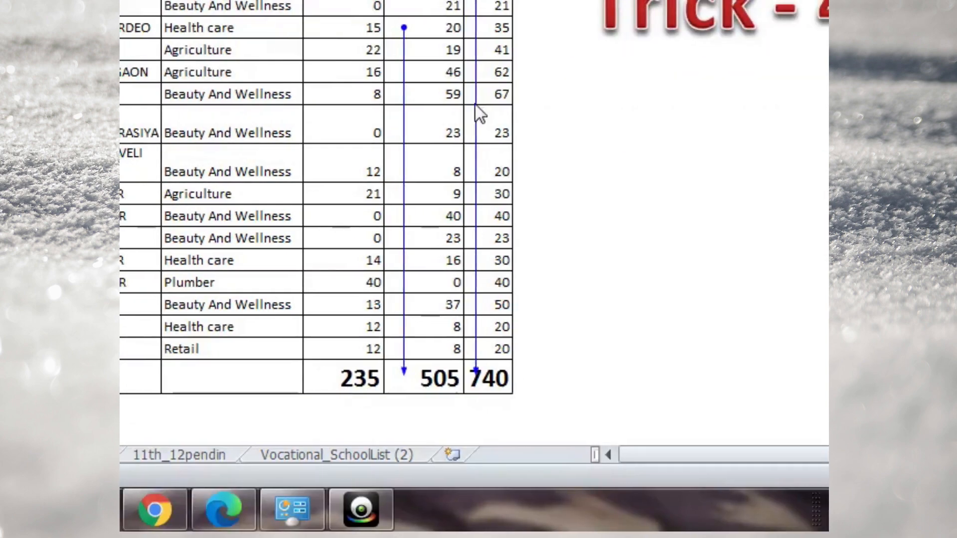
Trace the dependents of cell I13 in the Total Boys column, and clear all tracer arrows from the sheet
click(356, 34)
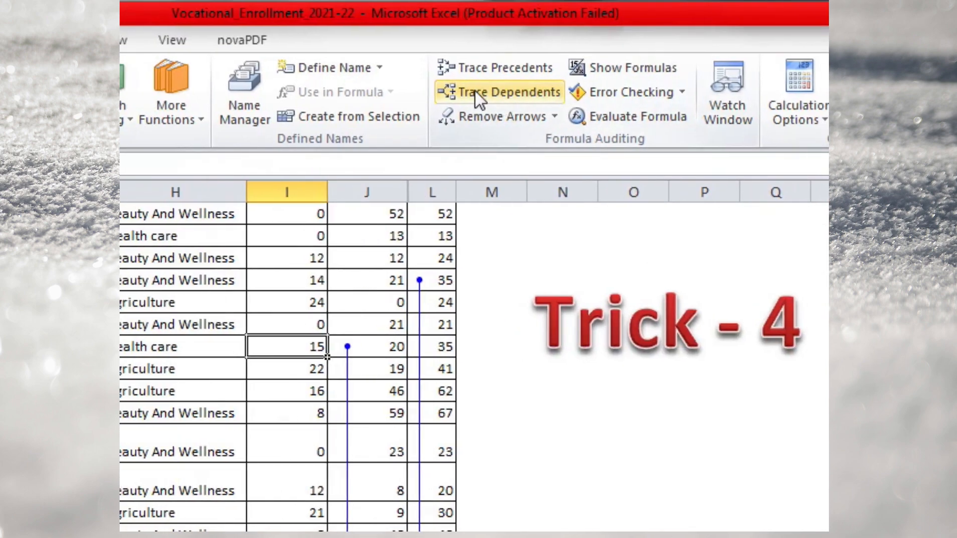
click(452, 68)
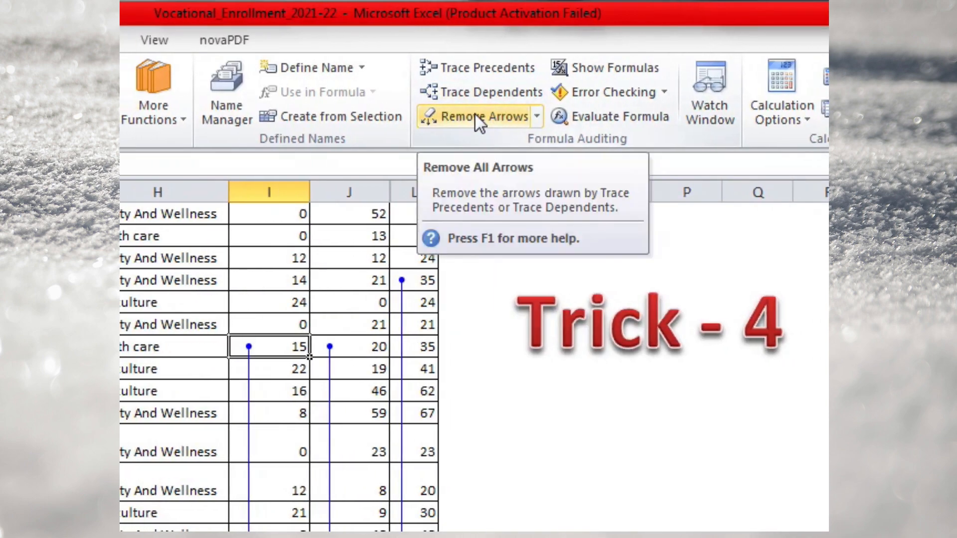
click(474, 114)
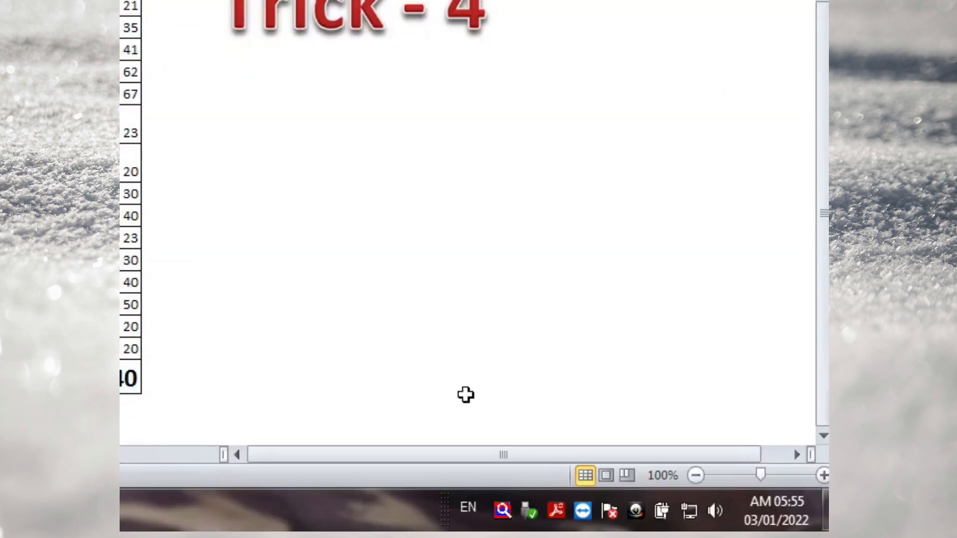
click(478, 513)
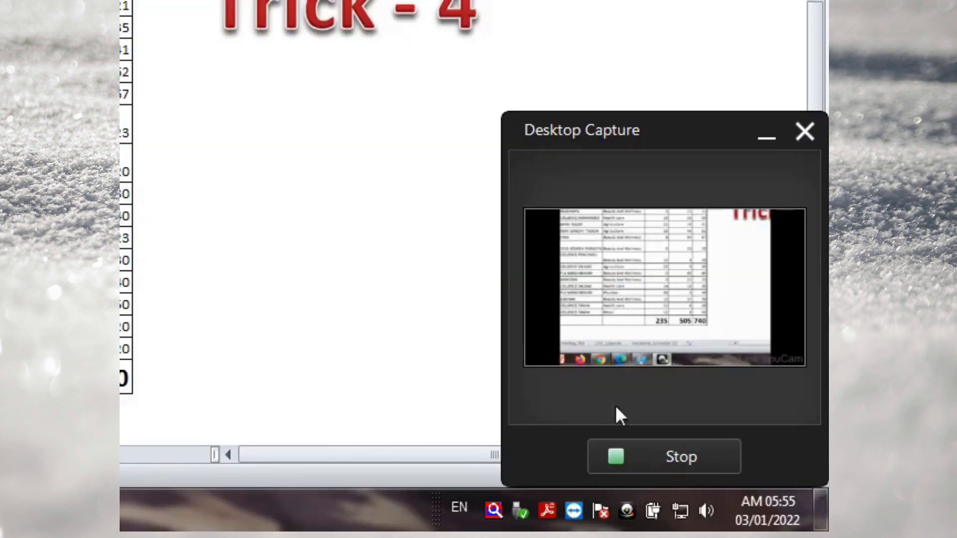
click(690, 455)
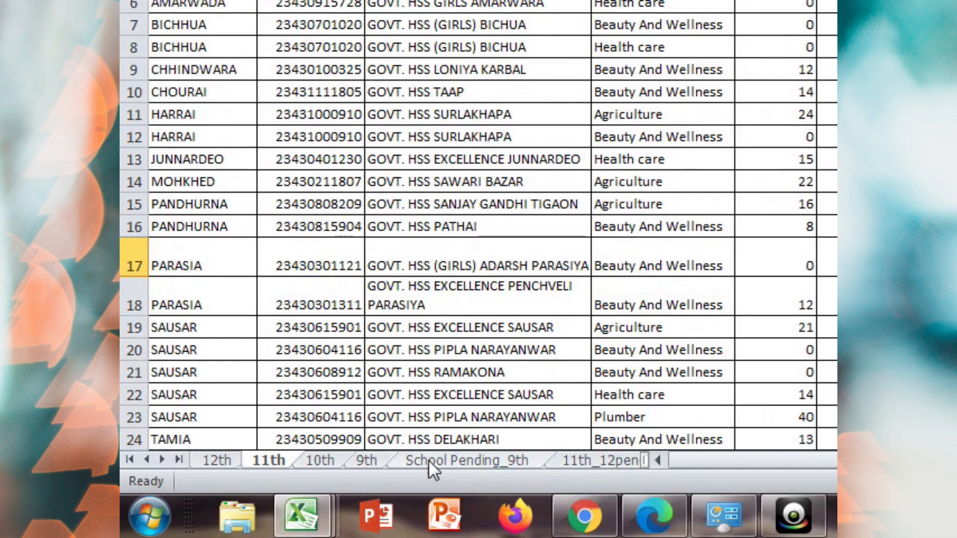
Browse the worksheets School Pending_9th, 11th_12pendin, 9th and 10th one by one, and return to 11th
click(429, 461)
click(594, 461)
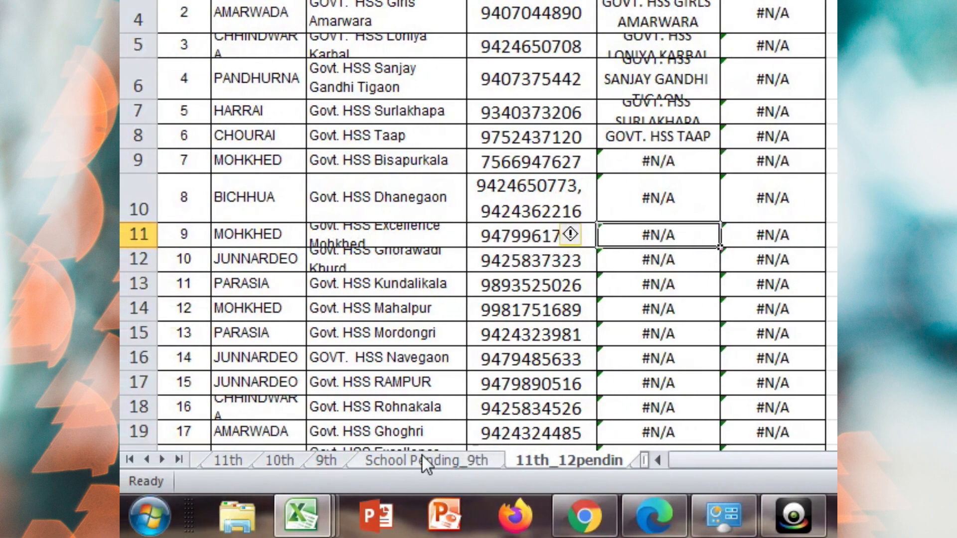
click(324, 461)
click(317, 463)
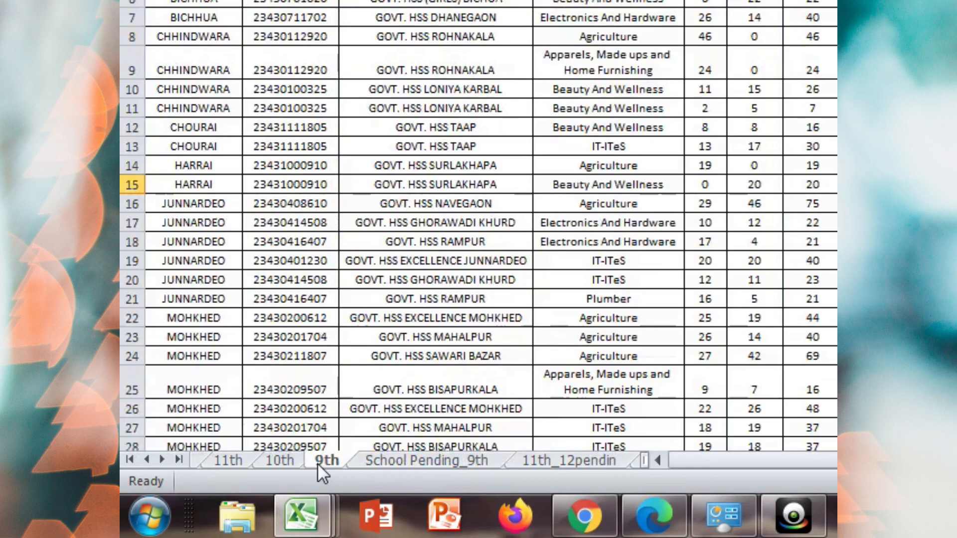
click(258, 460)
click(229, 458)
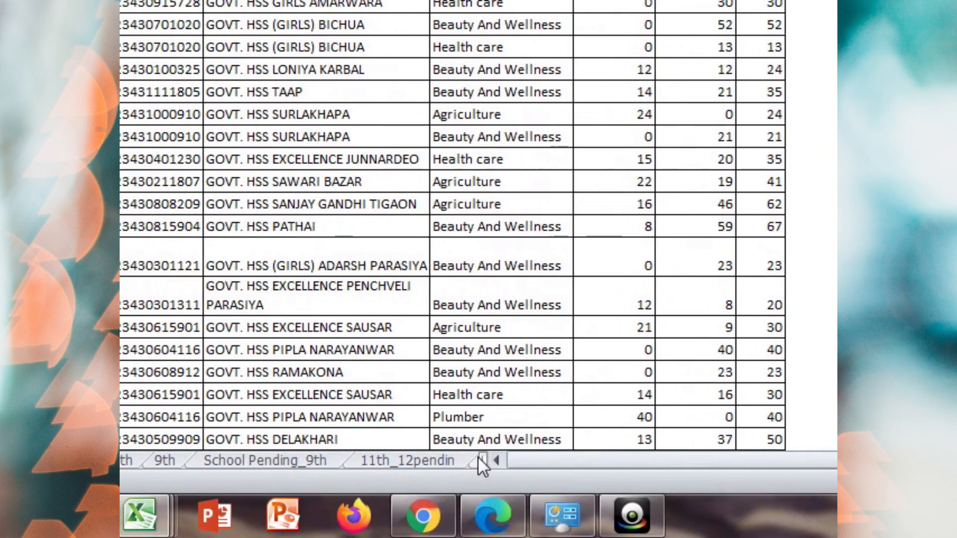
Widen the sheet tab area and switch between the Vocational_SchoolList (2) and 11th_12pendin worksheets, ending on Vocational_SchoolList (2)
drag(478, 460, 502, 457)
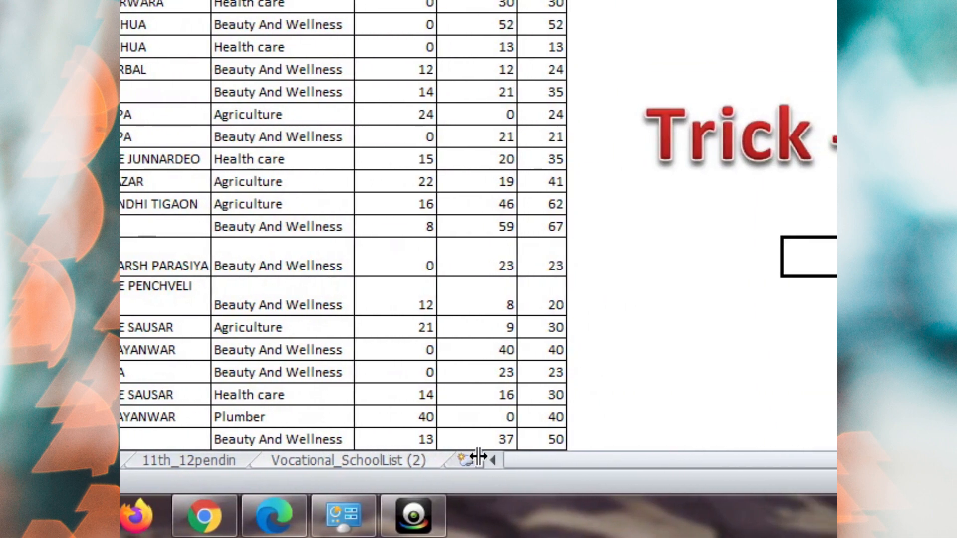
click(399, 461)
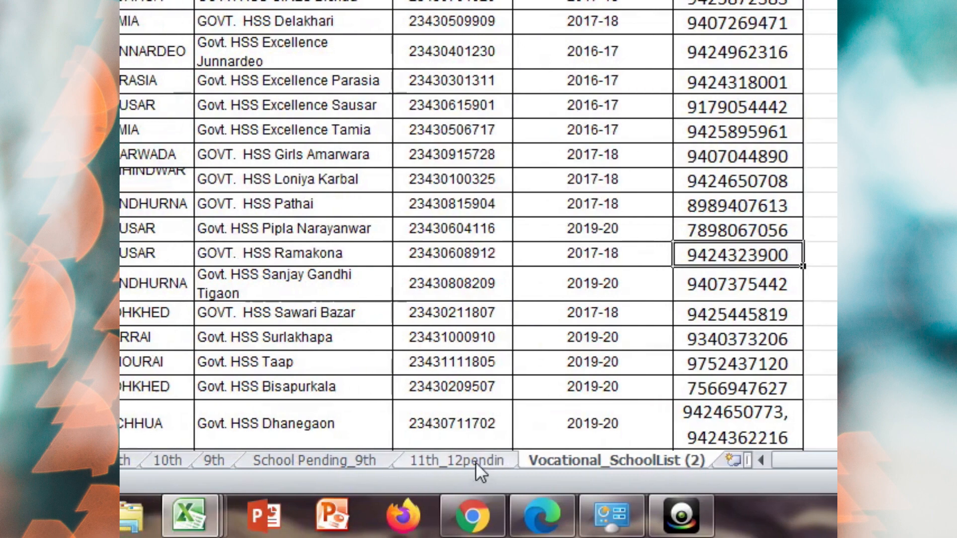
click(475, 462)
click(572, 459)
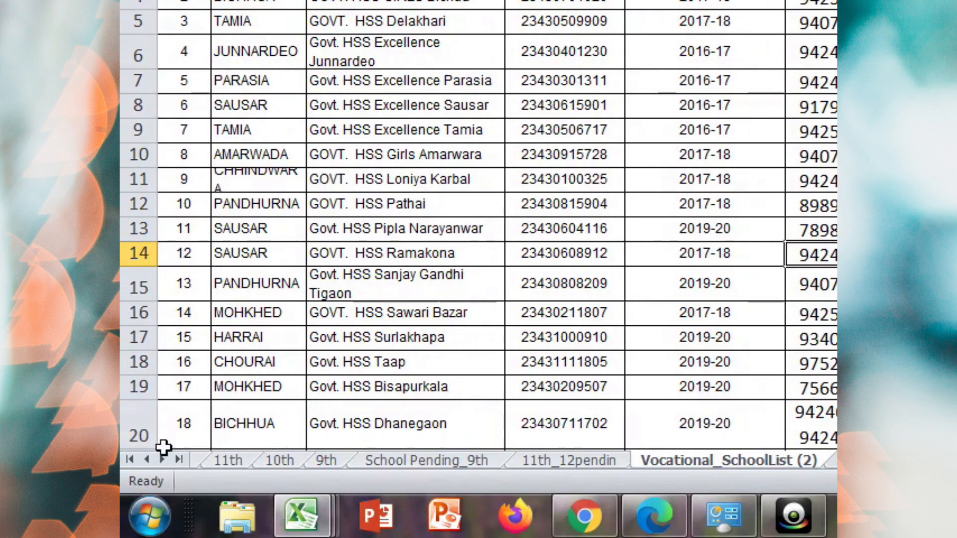
Jump to the 12th worksheet from the pop-up list of all sheets, and return to Vocational_SchoolList (2) the same way
right_click(166, 456)
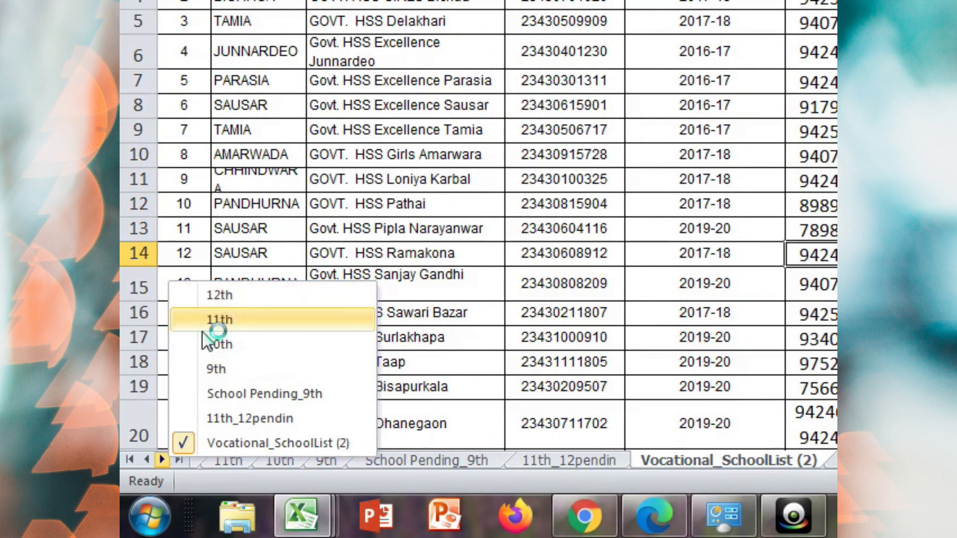
click(219, 295)
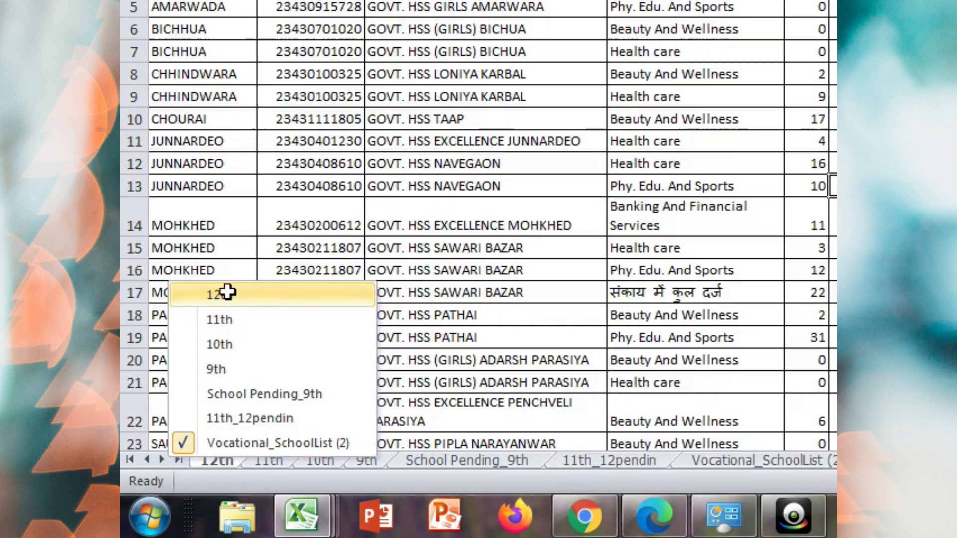
right_click(161, 461)
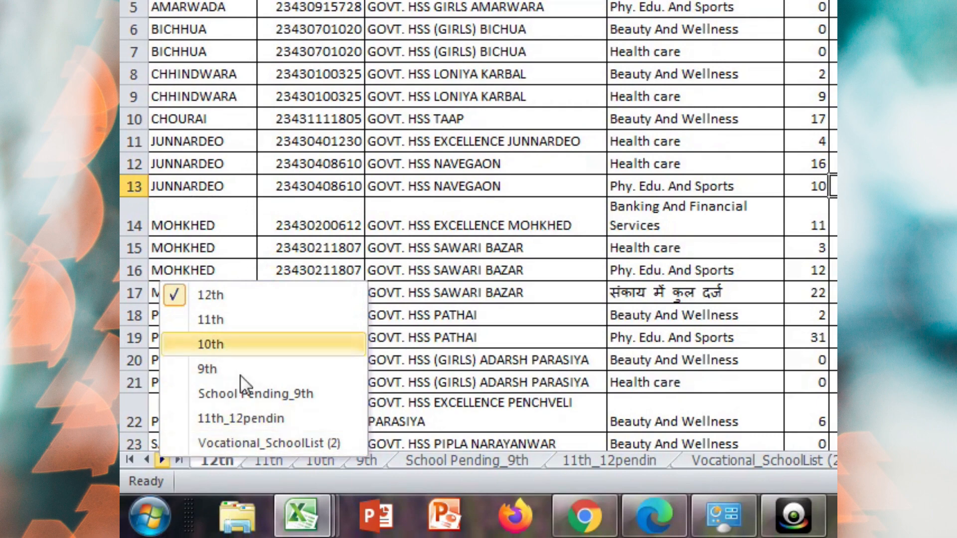
click(228, 442)
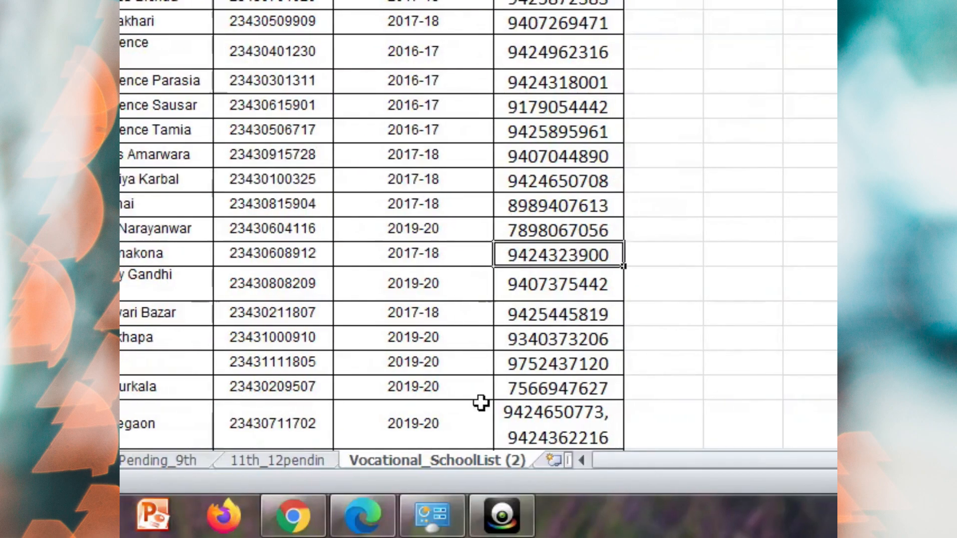
click(483, 524)
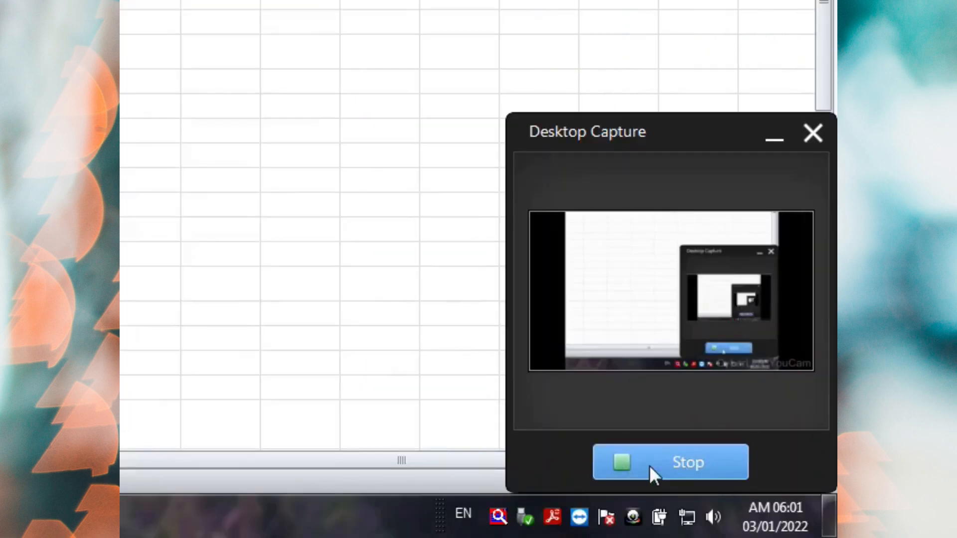